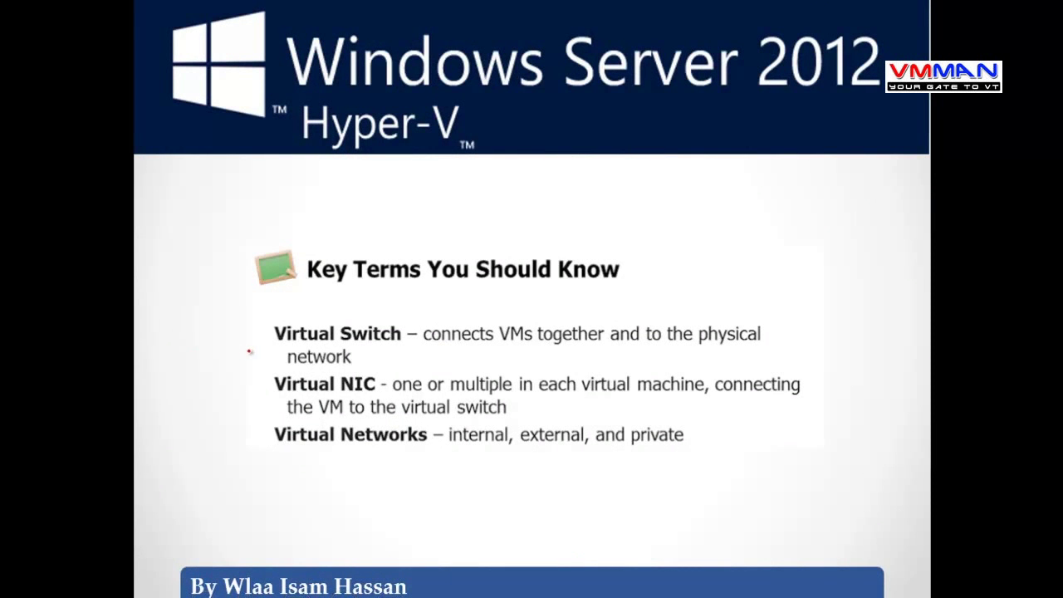
Circle the Virtual Switch, Virtual NIC and Virtual Networks terms on the slide and underline key phrases of their descriptions in red ink.
mouse_move(279, 349)
left_mouse_down()
mouse_move(404, 344)
mouse_move(326, 318)
mouse_move(271, 344)
left_mouse_up()
mouse_move(538, 352)
left_mouse_down()
mouse_move(568, 314)
mouse_move(520, 352)
left_mouse_up()
left_click_drag(651, 355, 733, 358)
left_click_drag(293, 365, 372, 361)
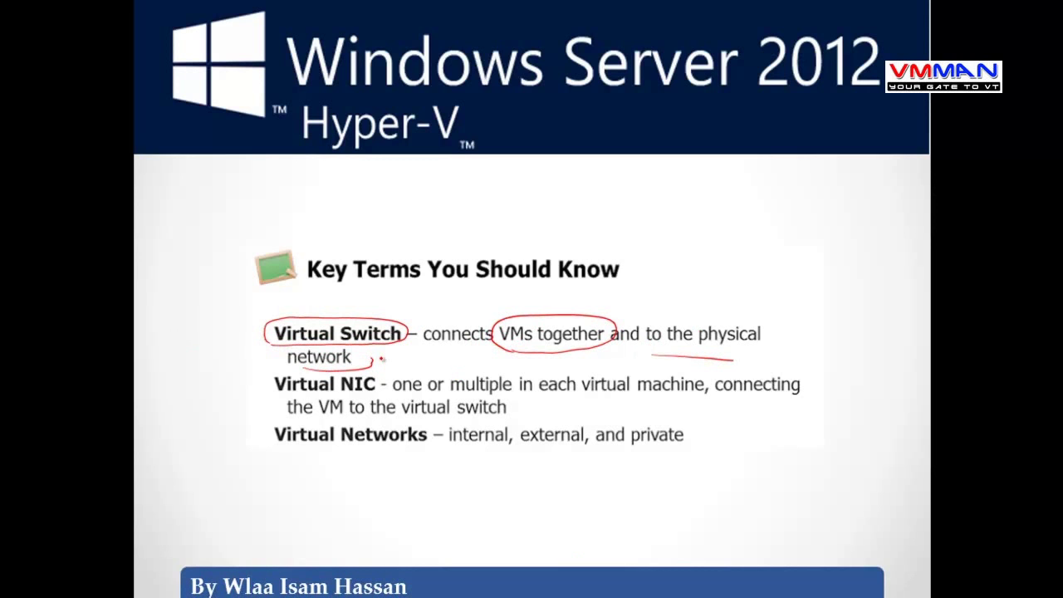
mouse_move(274, 396)
left_mouse_down()
mouse_move(317, 397)
mouse_move(369, 367)
mouse_move(273, 395)
mouse_move(288, 397)
left_mouse_up()
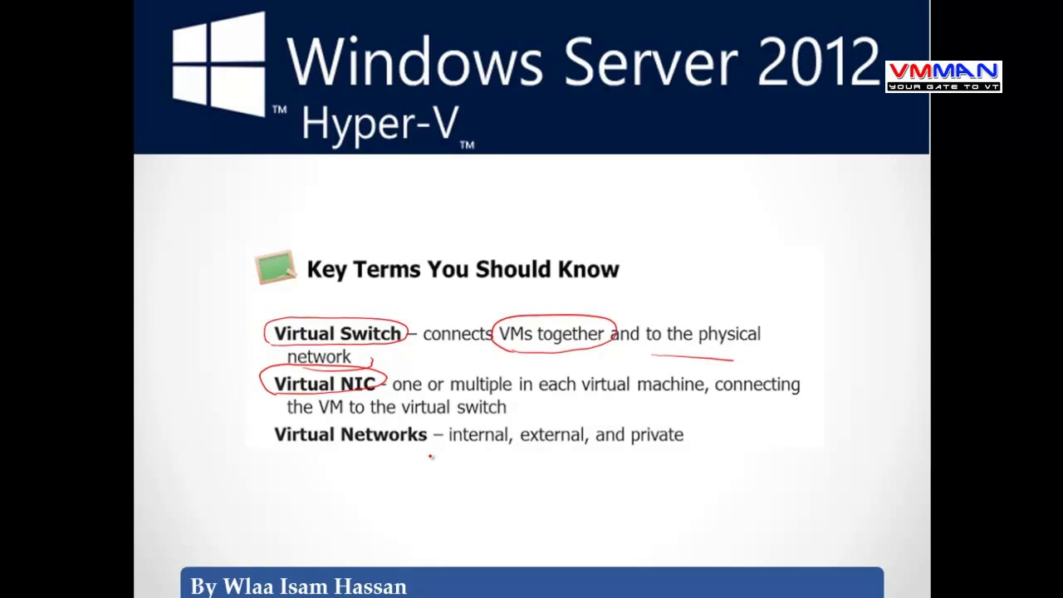
mouse_move(289, 450)
left_mouse_down()
mouse_move(412, 455)
mouse_move(400, 417)
mouse_move(279, 425)
mouse_move(284, 433)
left_mouse_up()
left_click_drag(534, 452, 670, 451)
Advance past the last slide to exit the slide show, discarding the ink annotations.
key("Right")
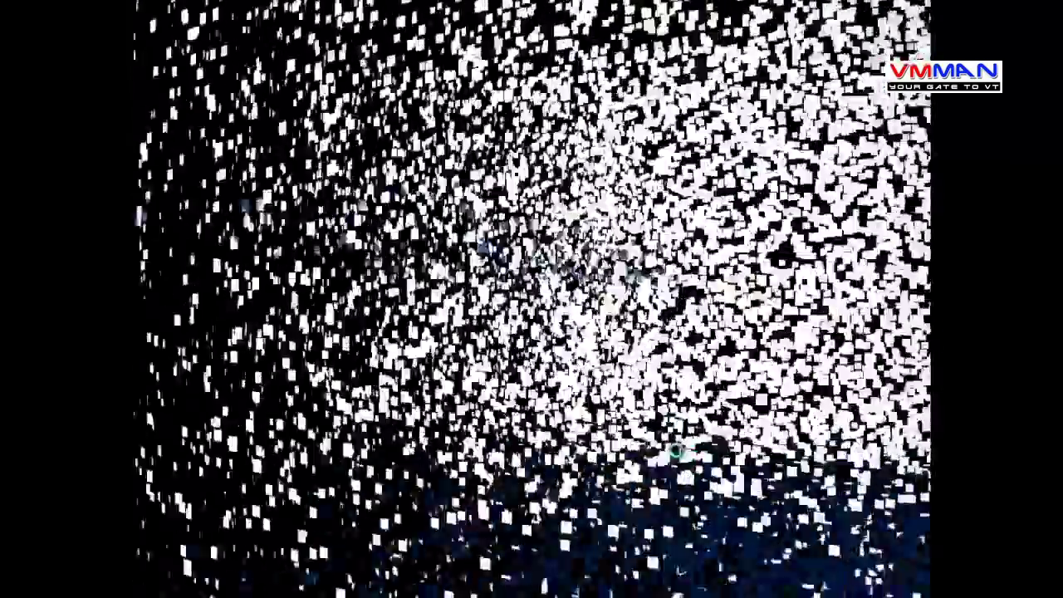
key("Right")
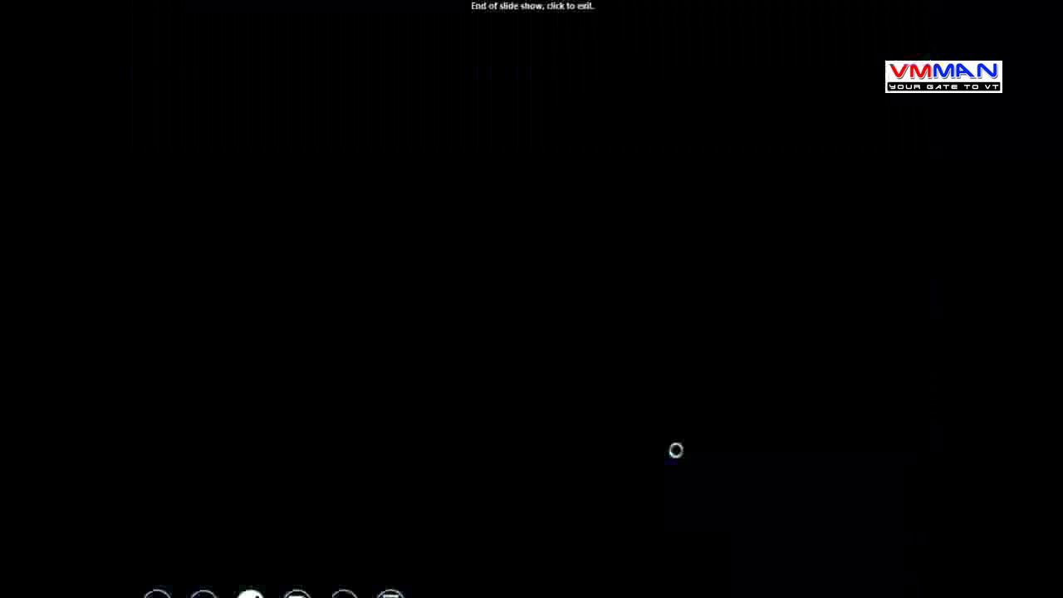
left_click(675, 450)
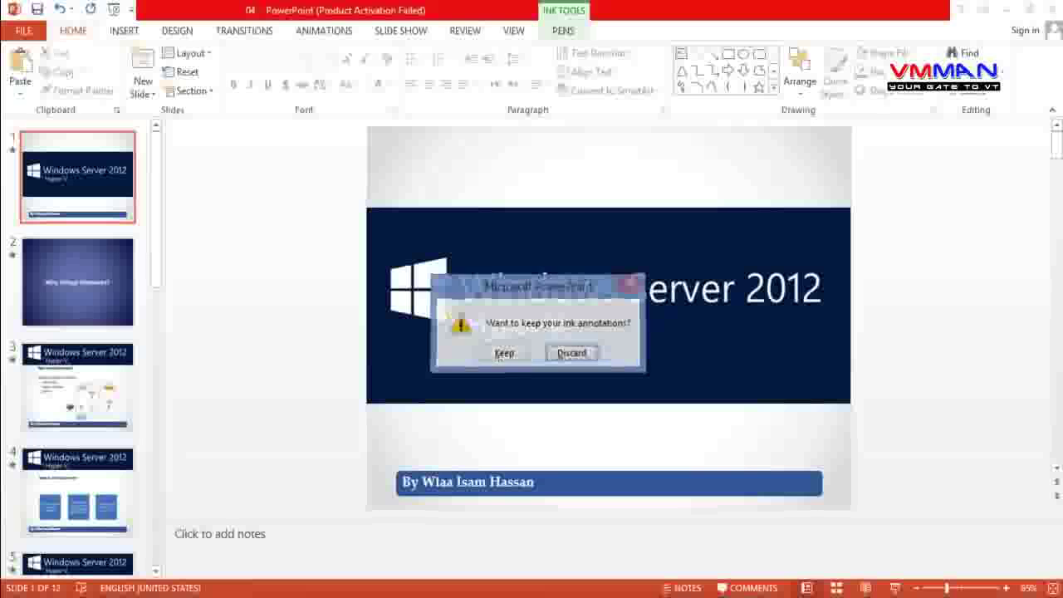
left_click(569, 351)
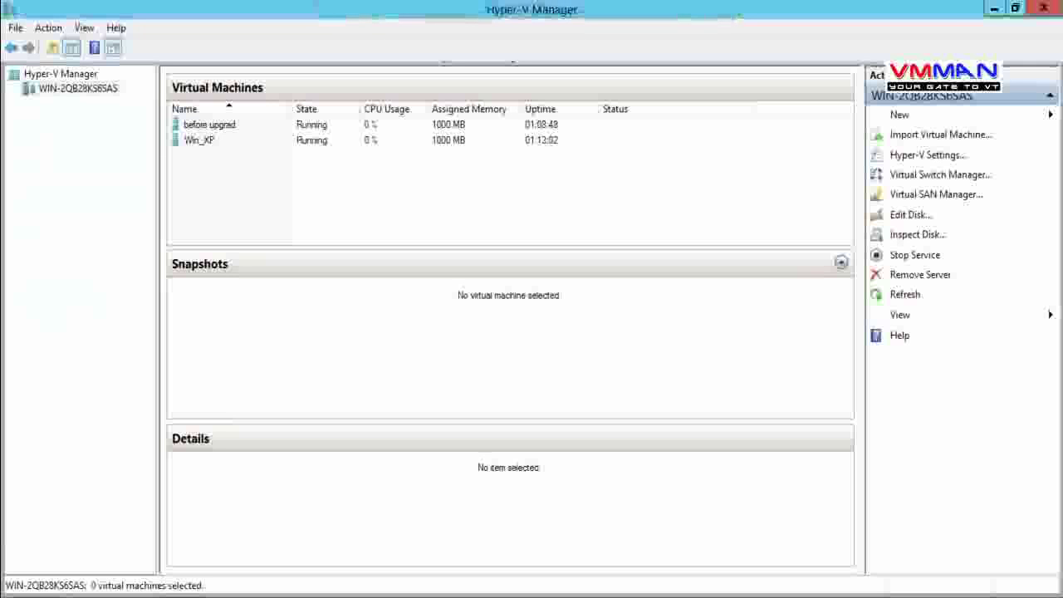
left_click(204, 142)
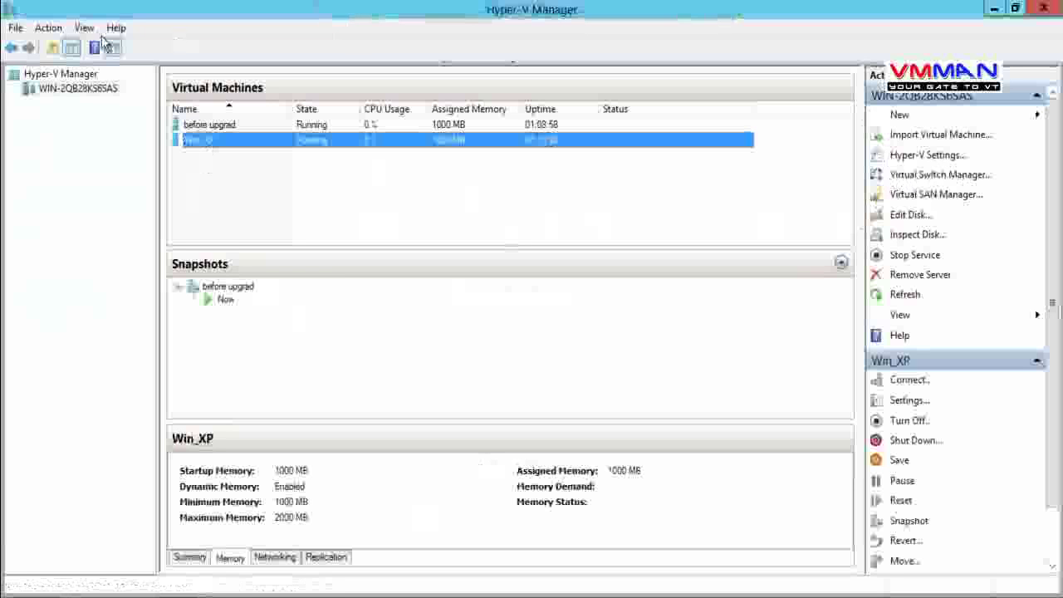
left_click(52, 29)
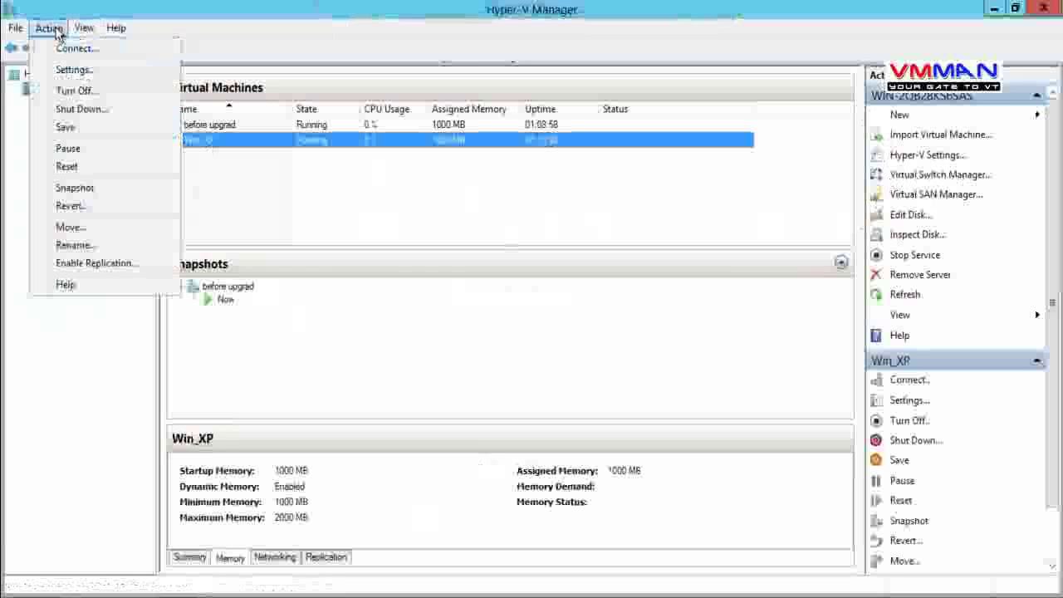
left_click(108, 72)
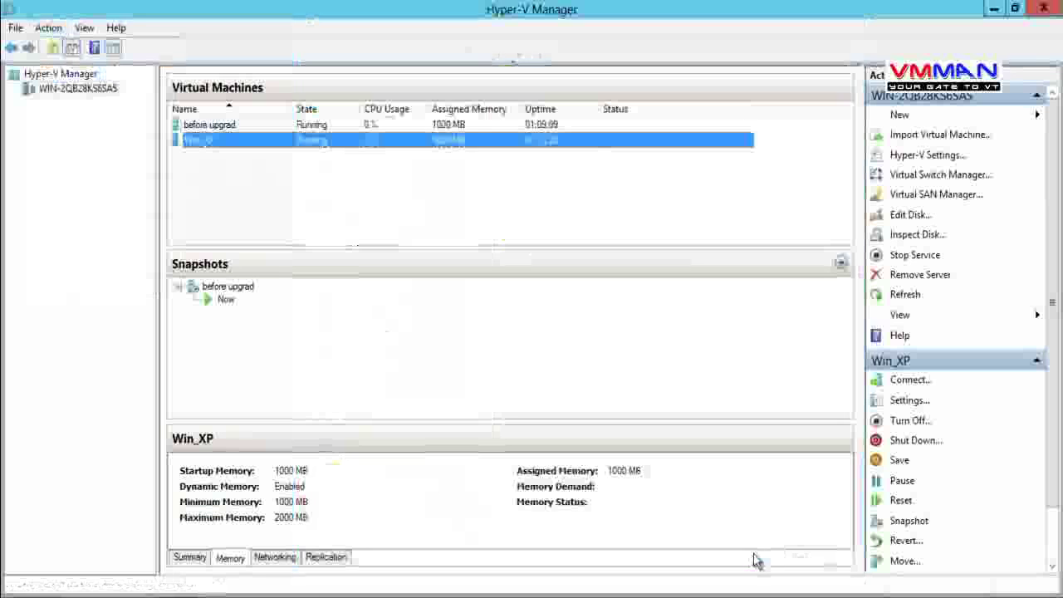
left_click(752, 556)
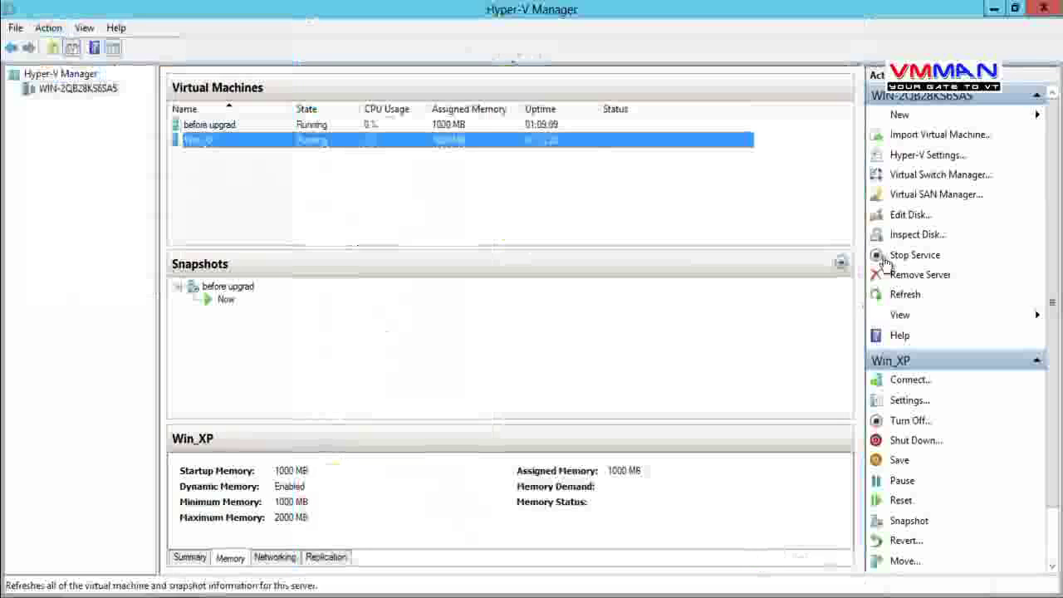
Open the Virtual Switch Manager, compare the external, internal and private types, and create an external virtual switch.
left_click(923, 176)
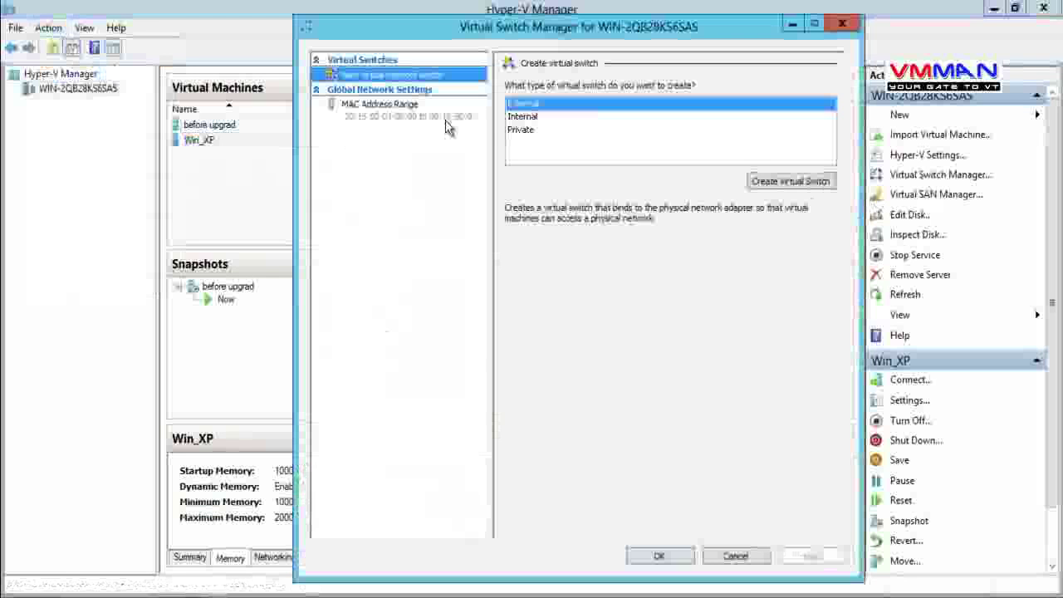
left_click(528, 118)
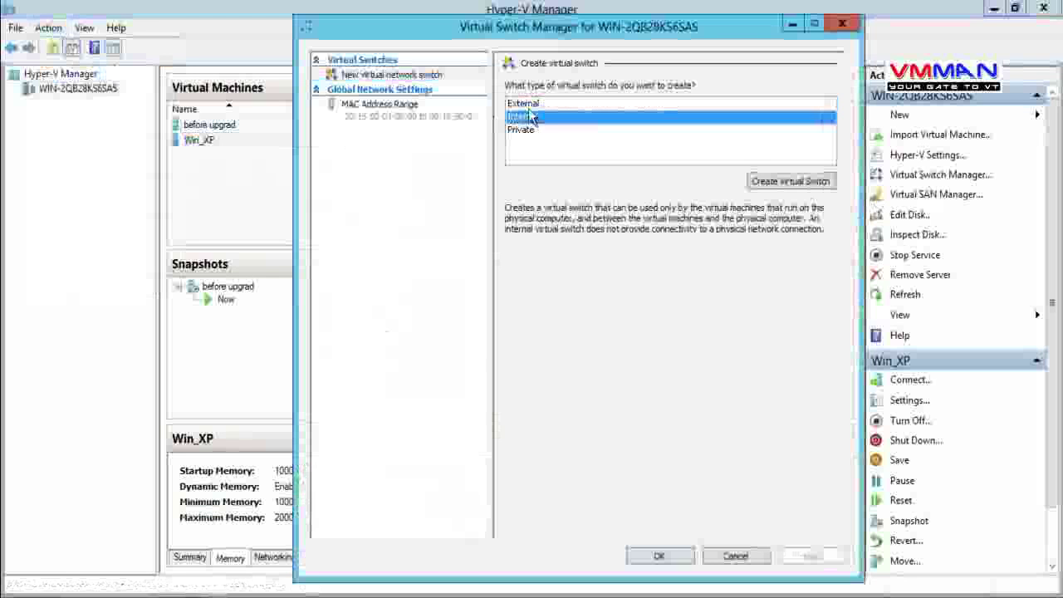
left_click(539, 107)
left_click(536, 117)
left_click(541, 130)
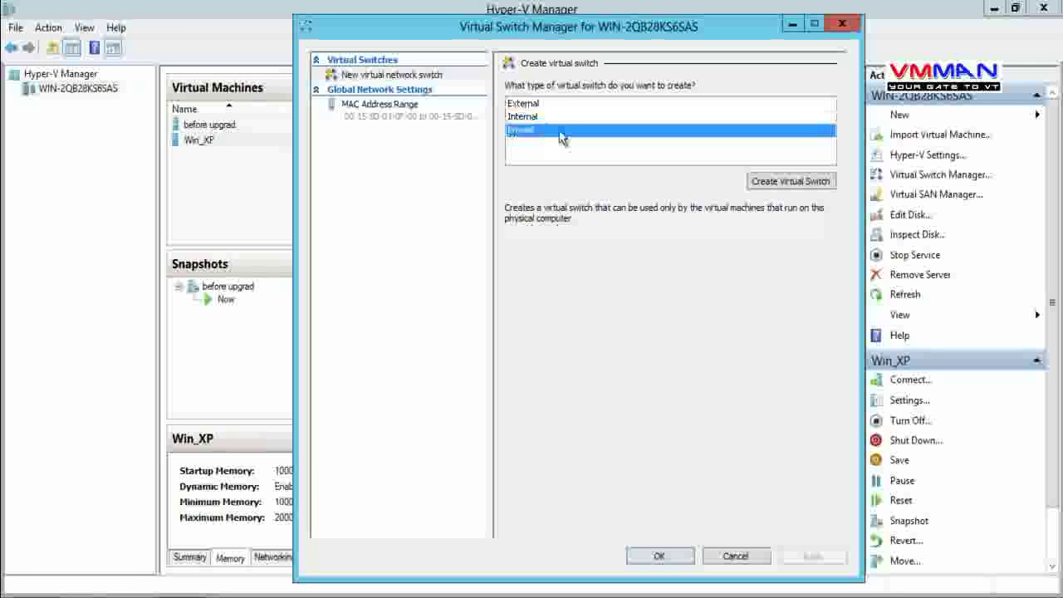
left_click(528, 105)
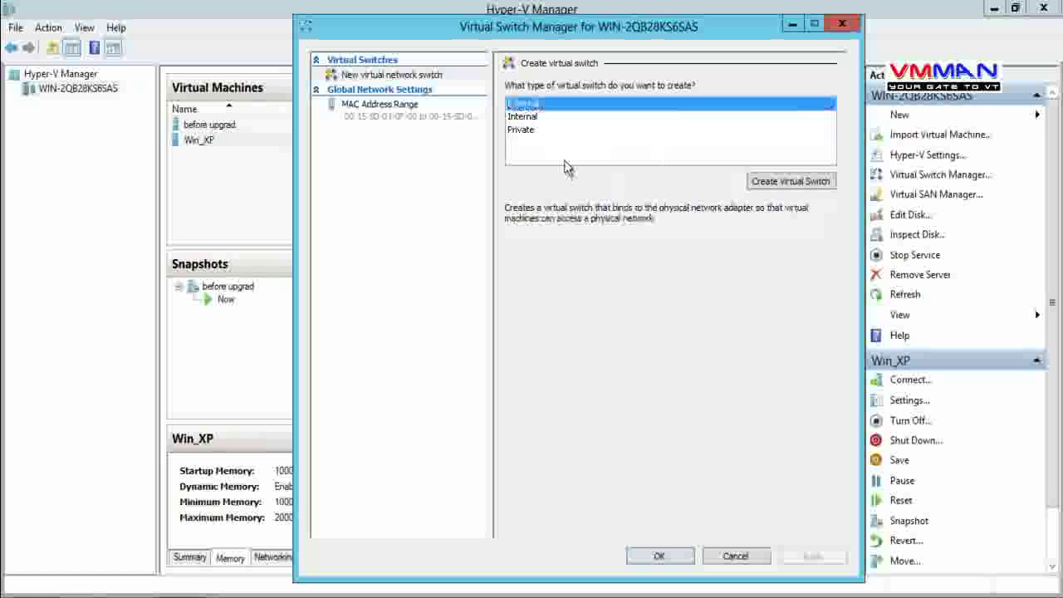
left_click(772, 184)
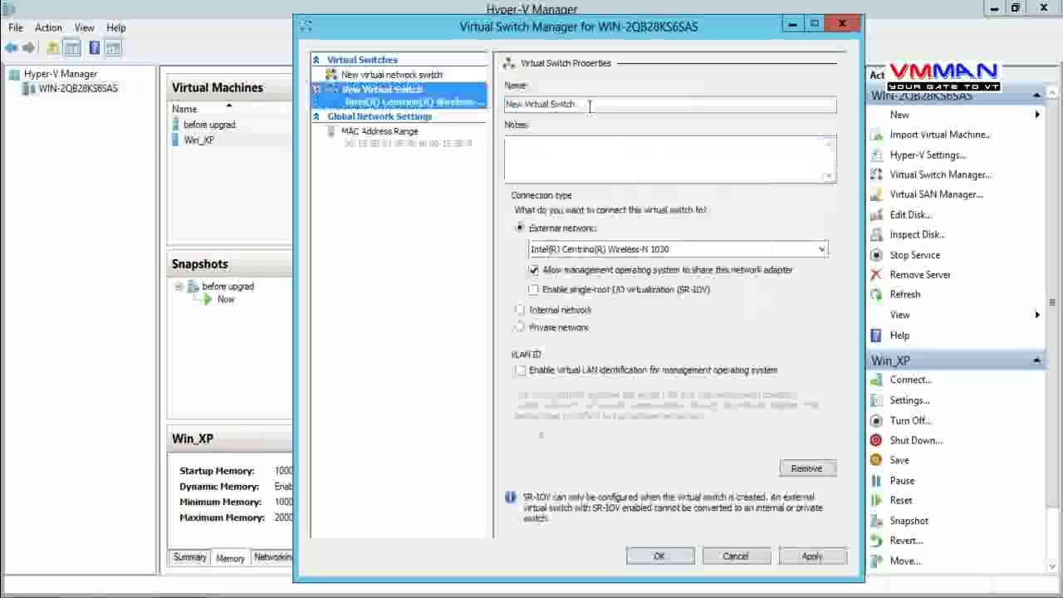
Name the new switch Management VS and connect it to the Intel(R) Centrino(R) Wireless-N 1030 external adapter.
type("Ma")
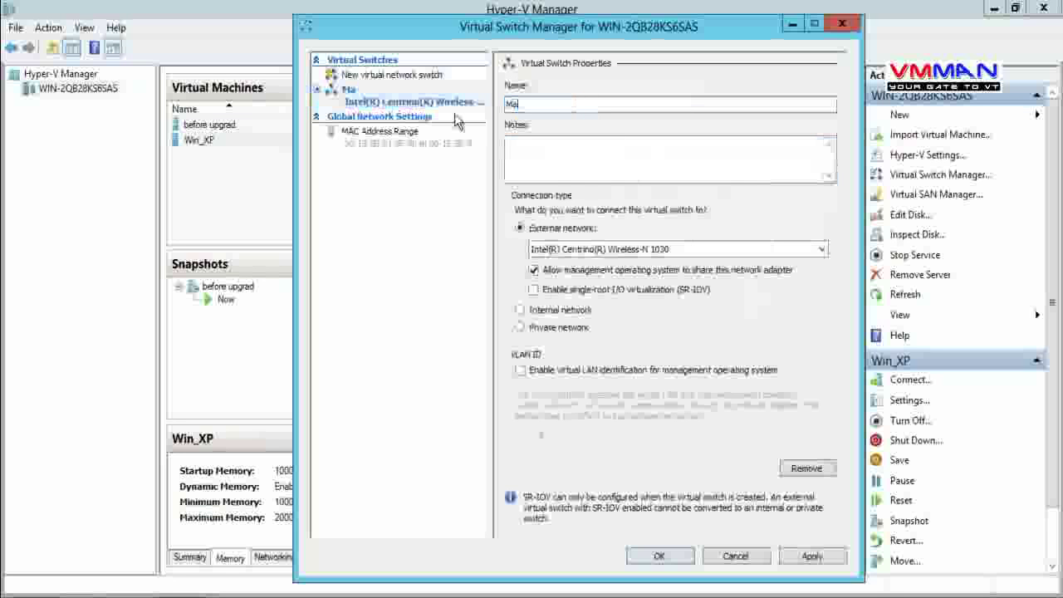
type("nagement VS")
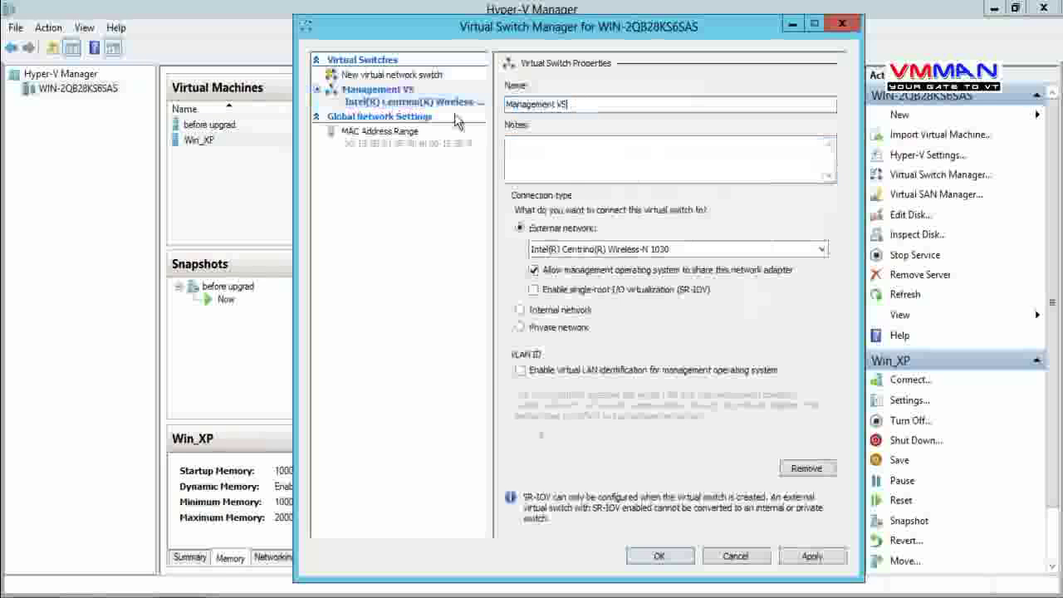
left_click(613, 249)
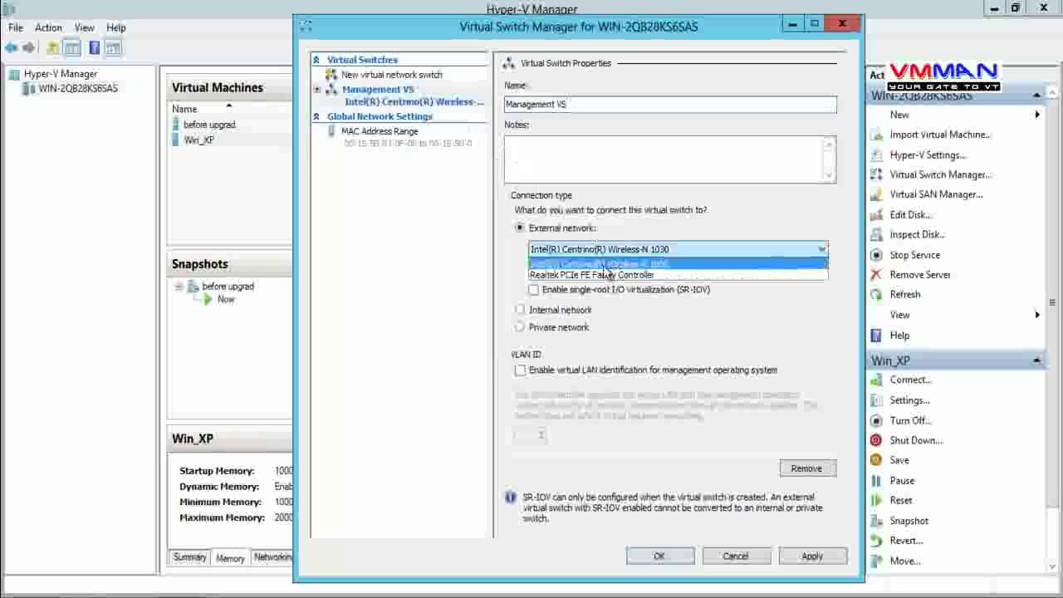
left_click(585, 264)
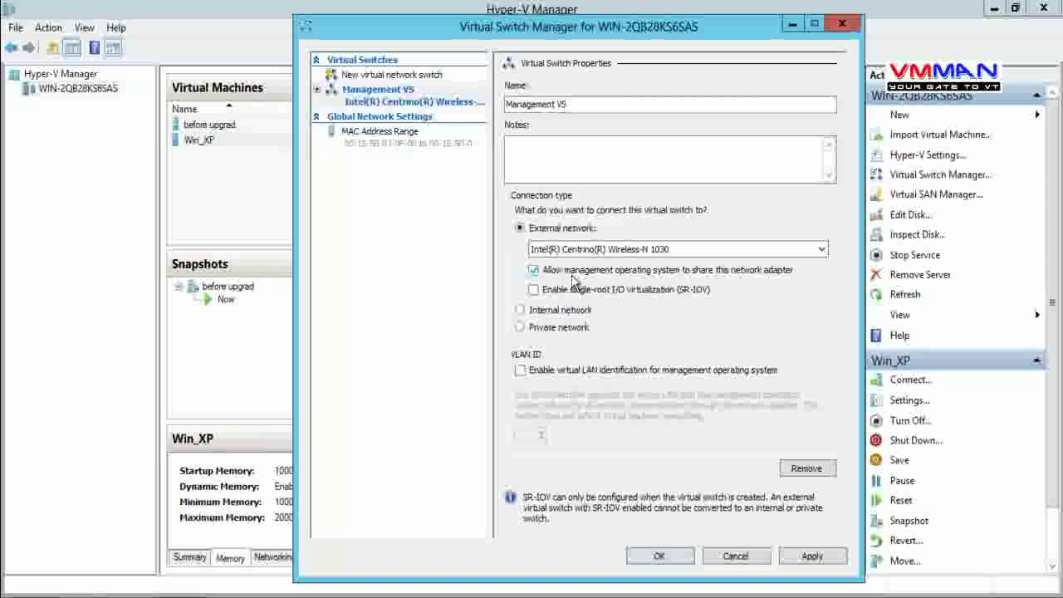
Try the internal and private connection types and VLAN identification, returning to the external network with VLAN identification off.
left_click(561, 312)
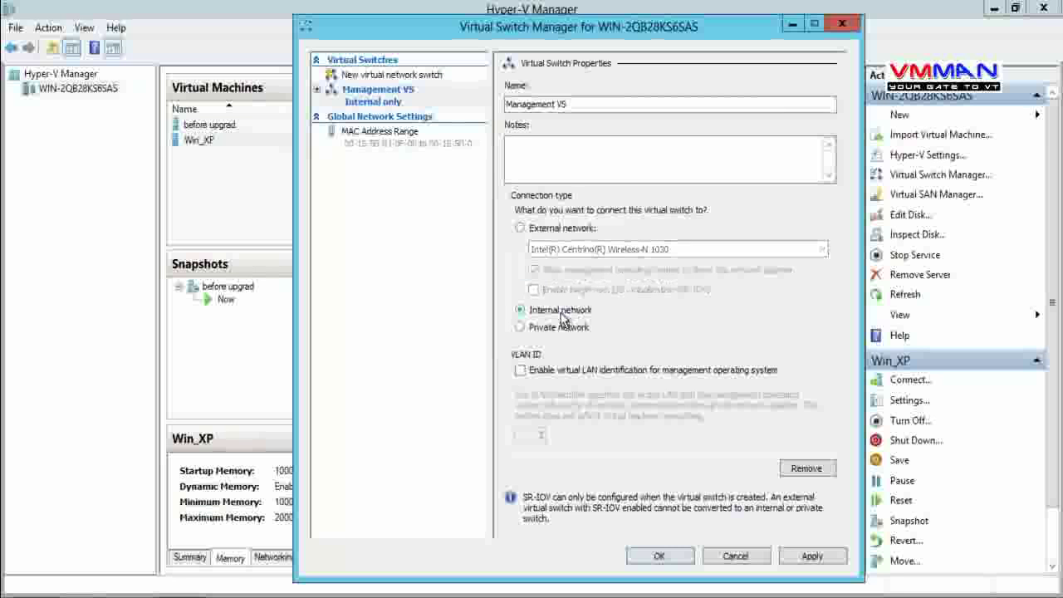
left_click(571, 328)
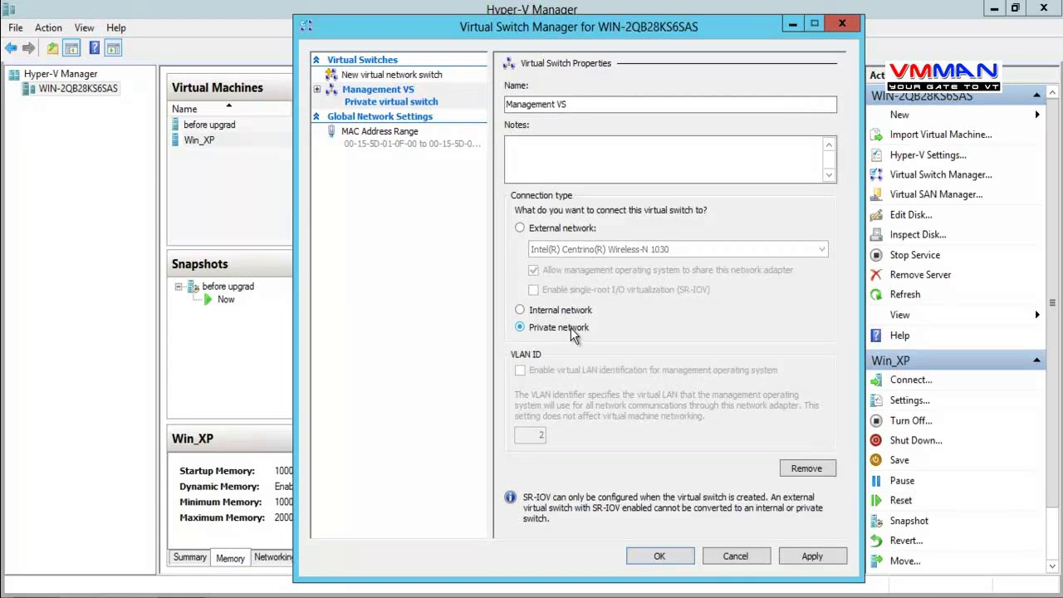
left_click(555, 229)
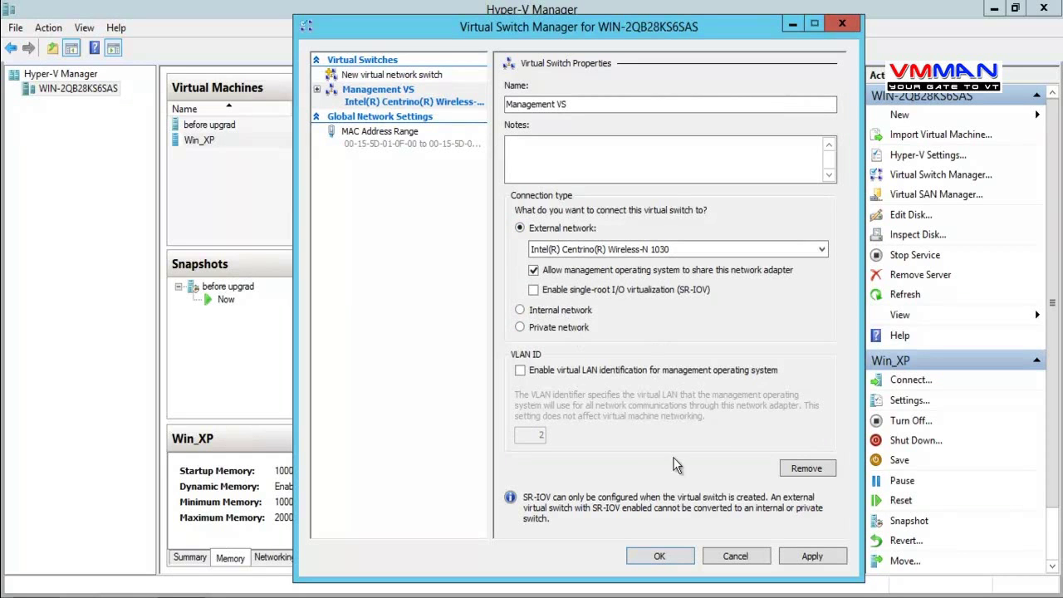
left_click(541, 370)
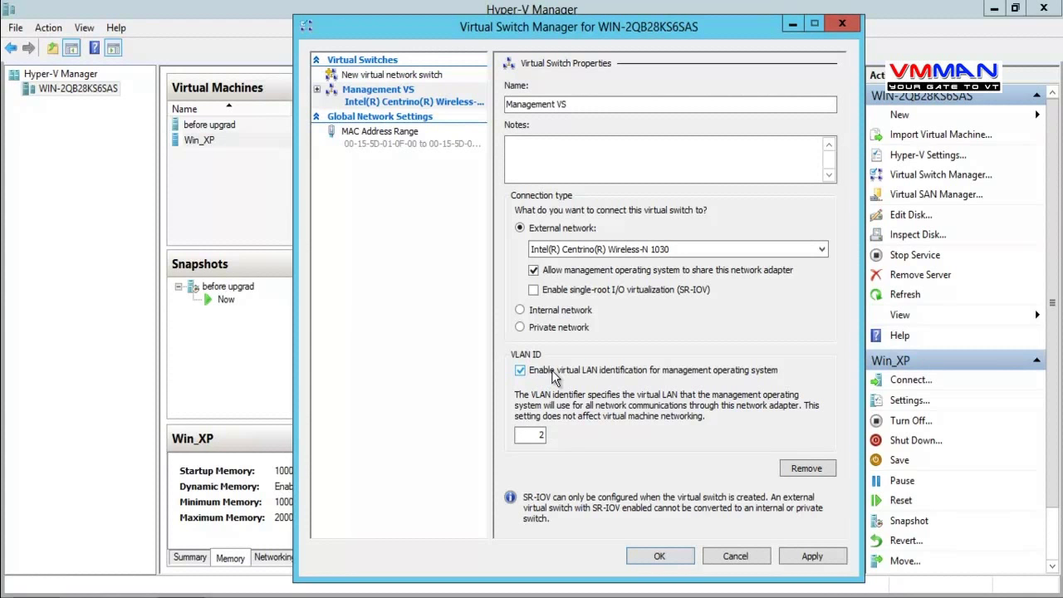
left_click(521, 371)
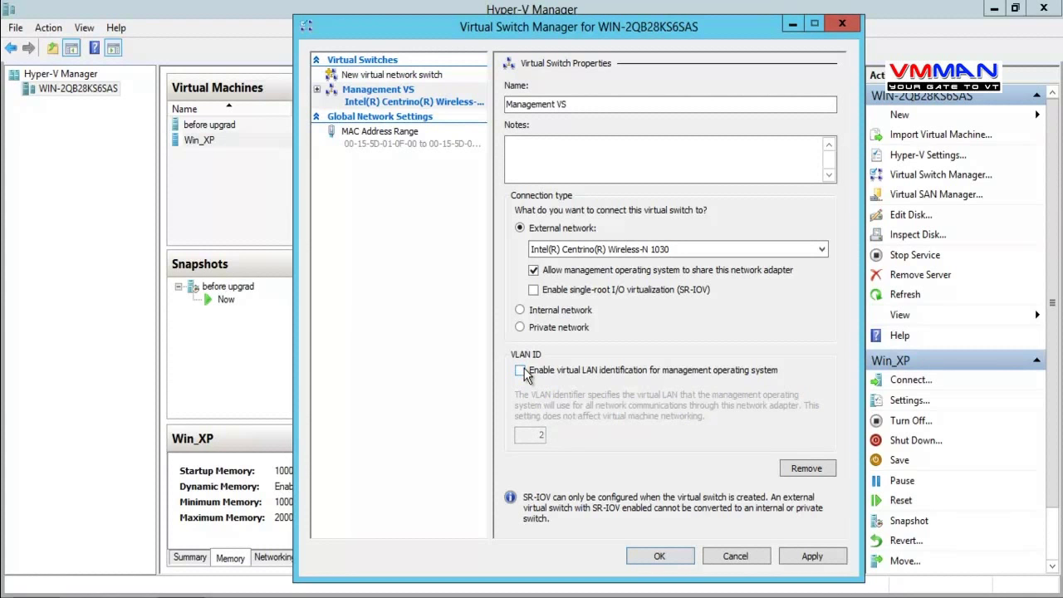
Try to apply the Management VS switch on the wireless adapter.
left_click(829, 557)
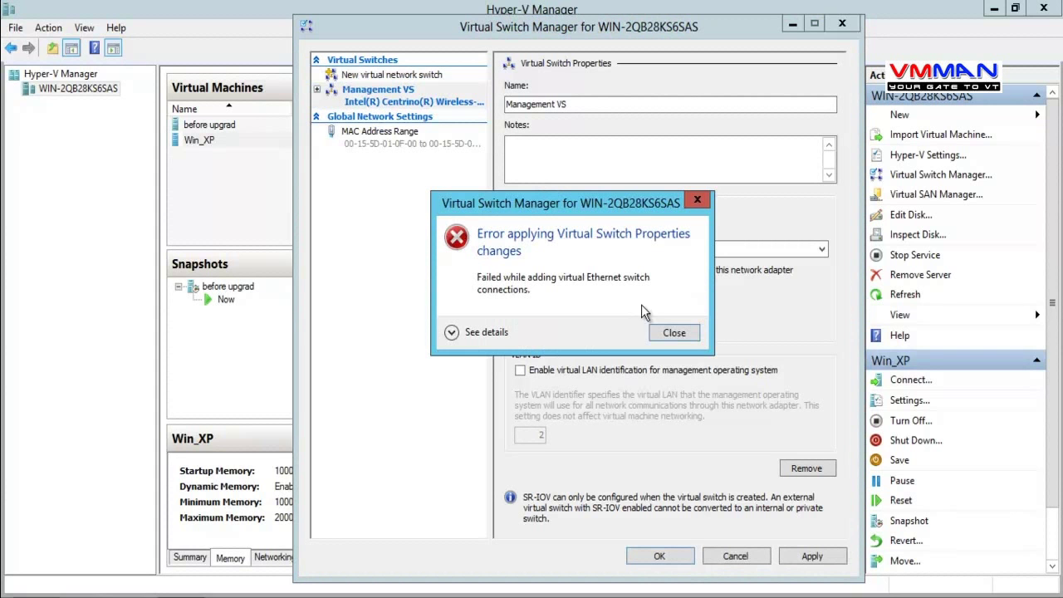
left_click(673, 335)
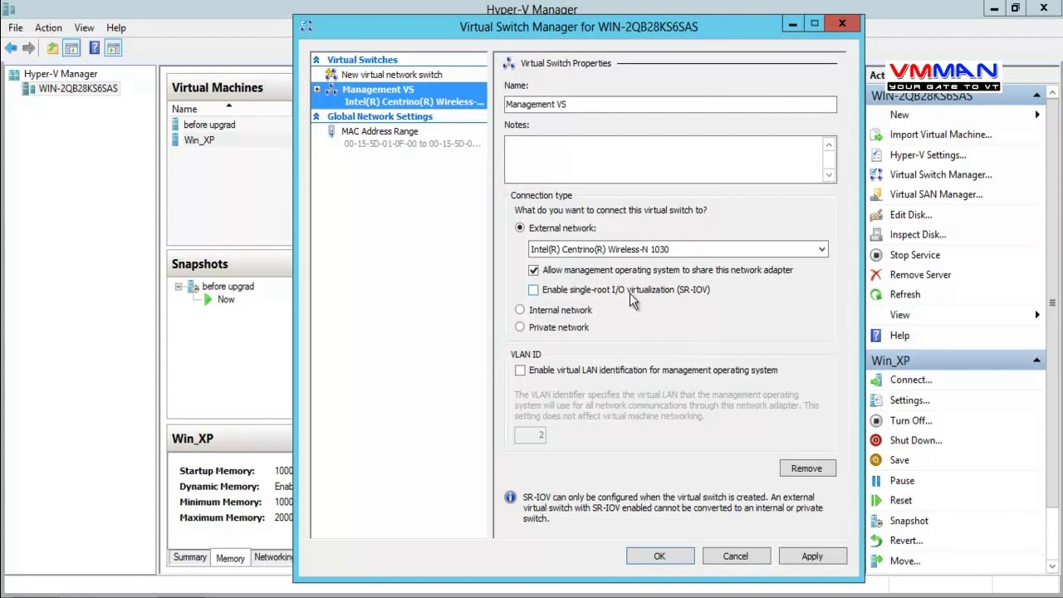
Connect Management VS to the Realtek PCIe FE Family Controller adapter and apply the virtual switch changes.
left_click(586, 249)
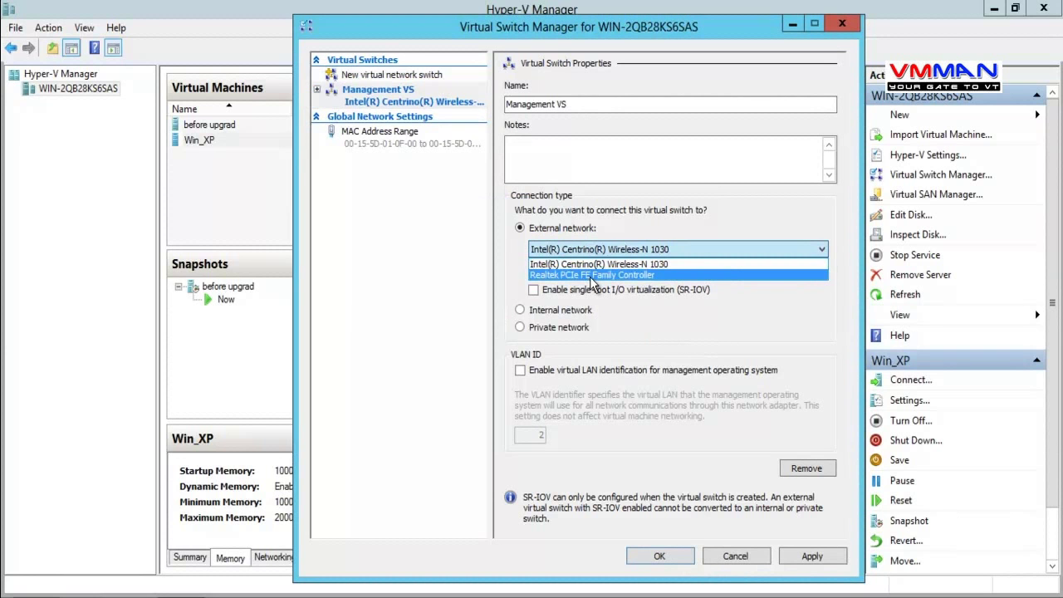
left_click(592, 274)
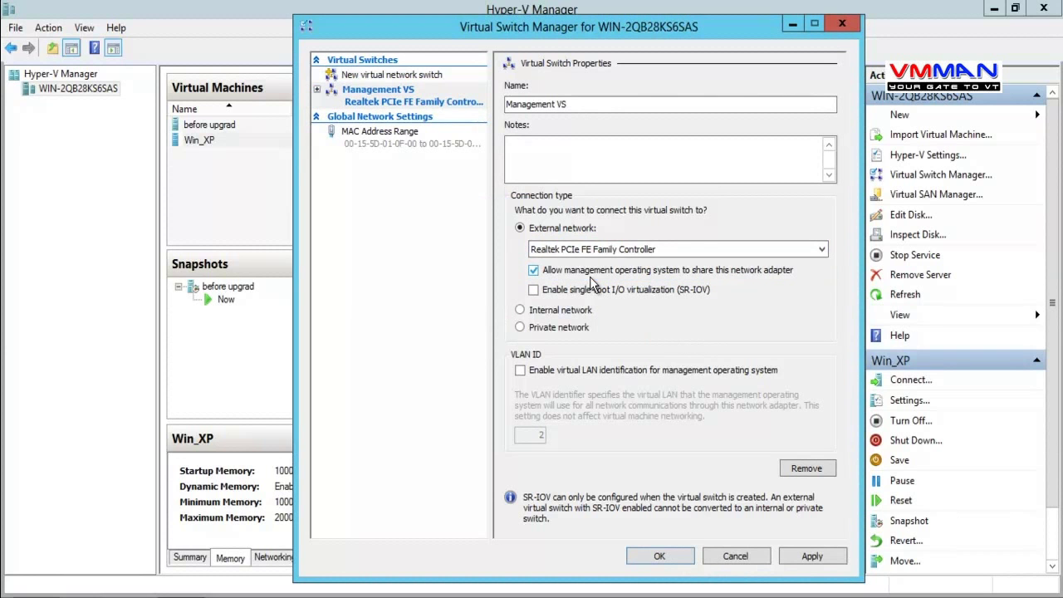
left_click(811, 556)
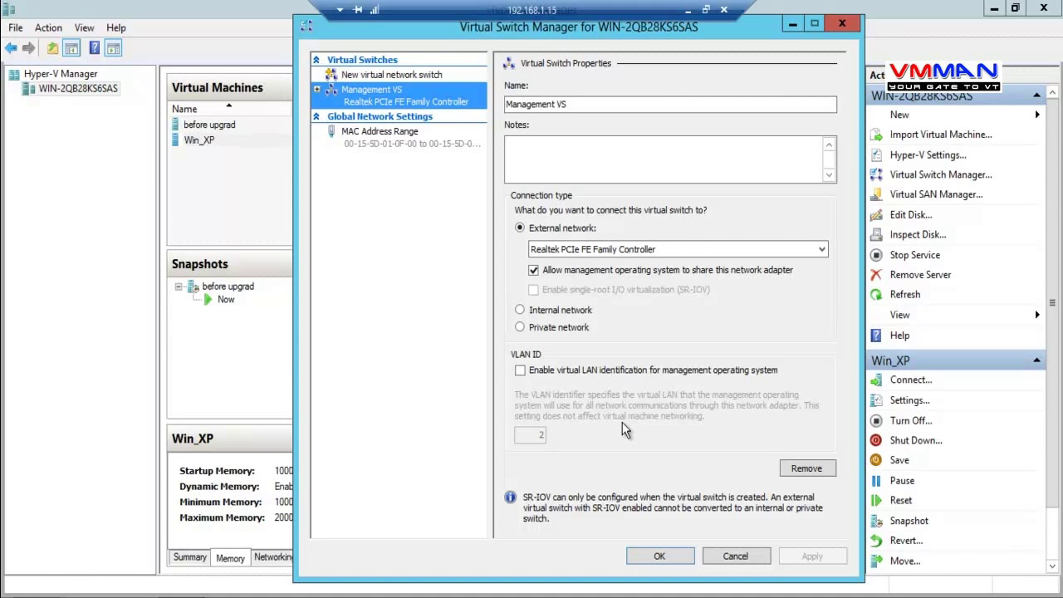
Review the extensions and properties of the Management VS switch and close the Virtual Switch Manager.
left_click(316, 90)
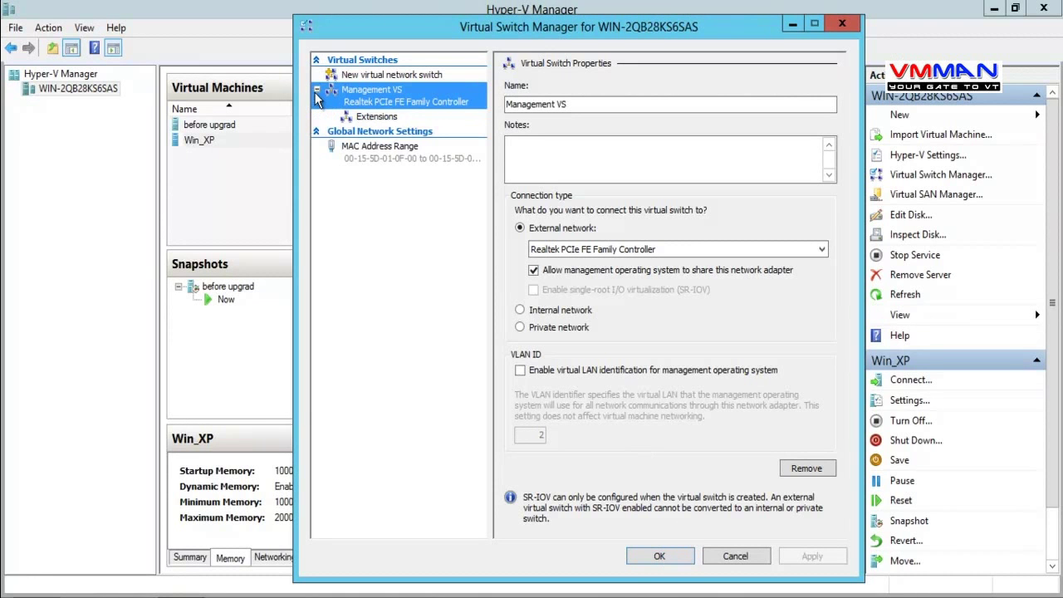
left_click(402, 115)
left_click(391, 102)
left_click(557, 147)
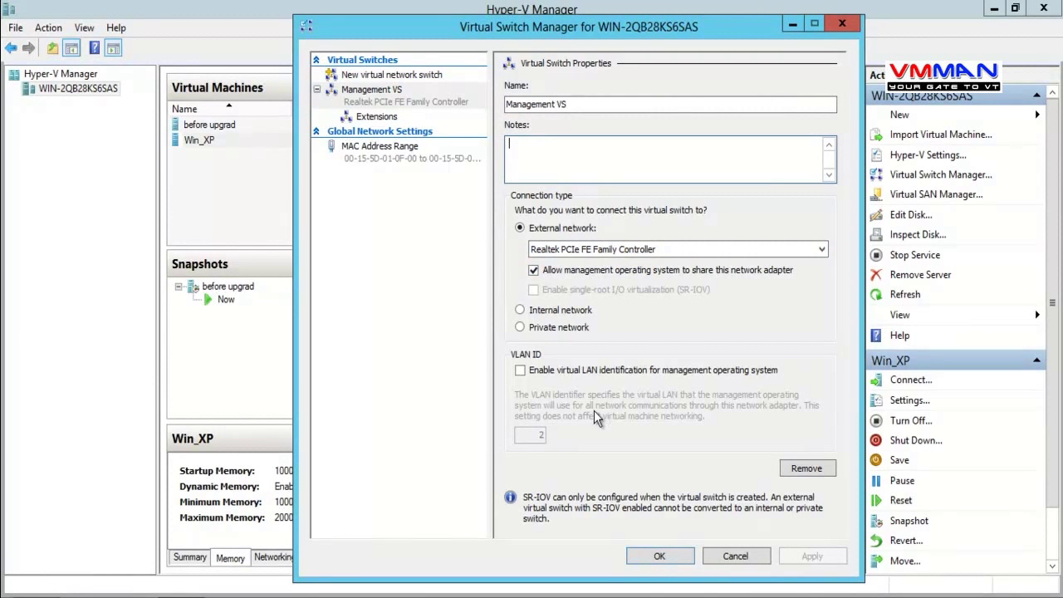
left_click(676, 556)
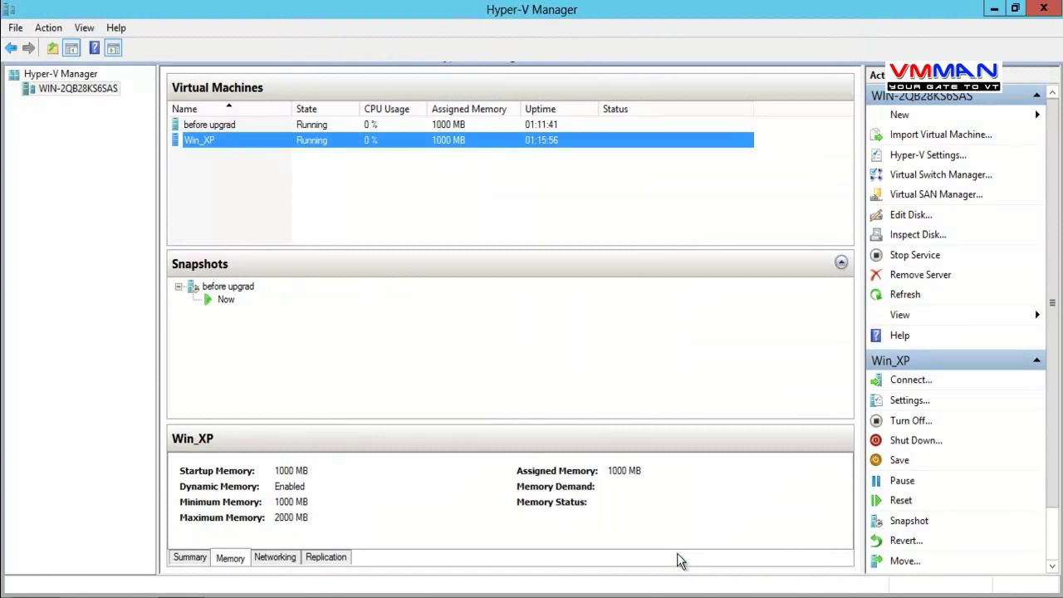
Examine the memory settings of the Win_XP virtual machine and close its settings without changes.
right_click(344, 145)
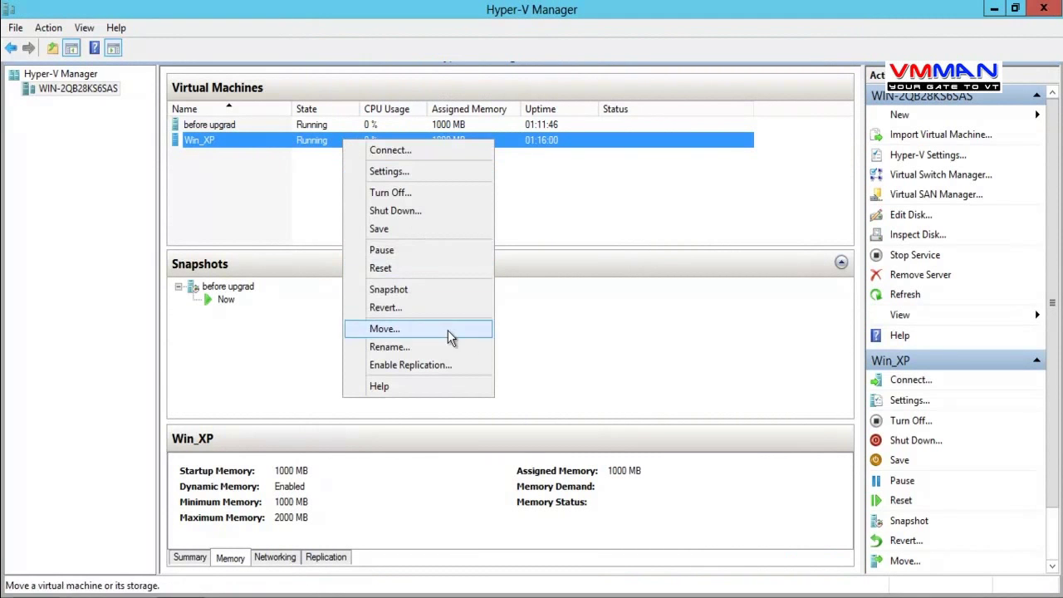
left_click(394, 171)
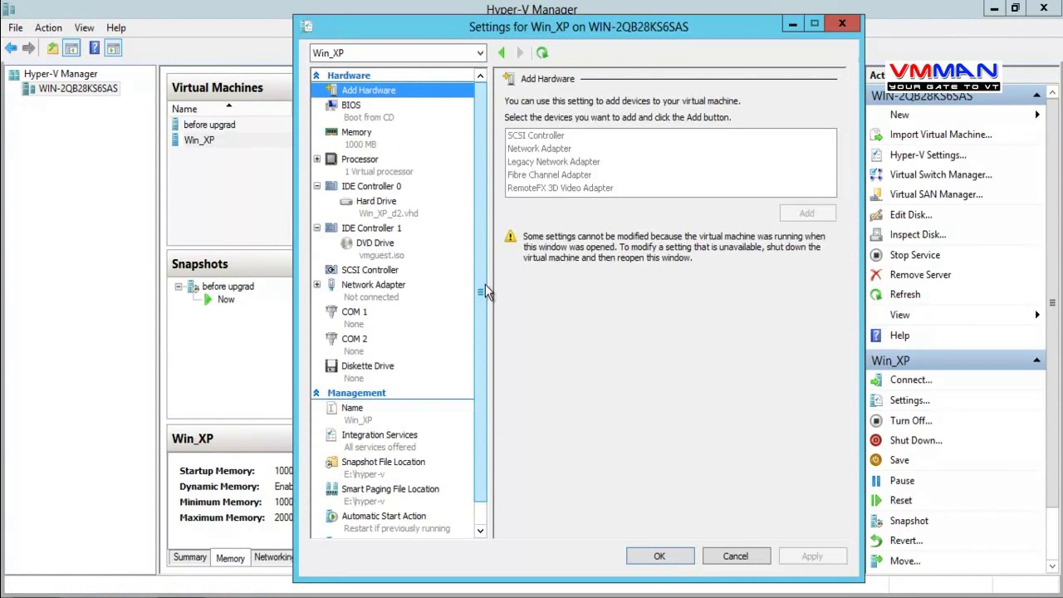
left_click_drag(482, 280, 480, 349)
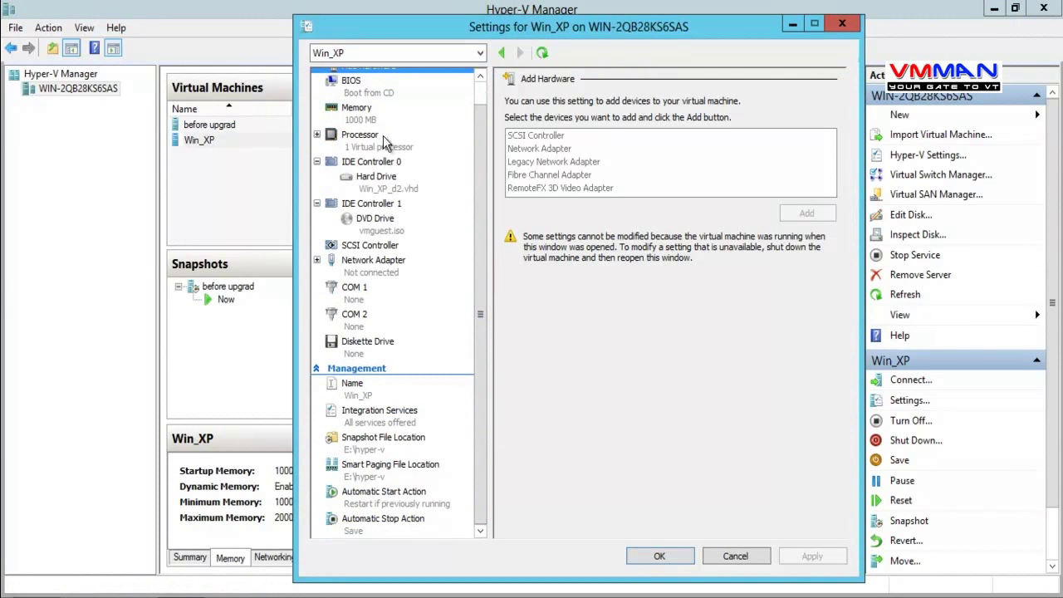
left_click(370, 92)
left_click(364, 108)
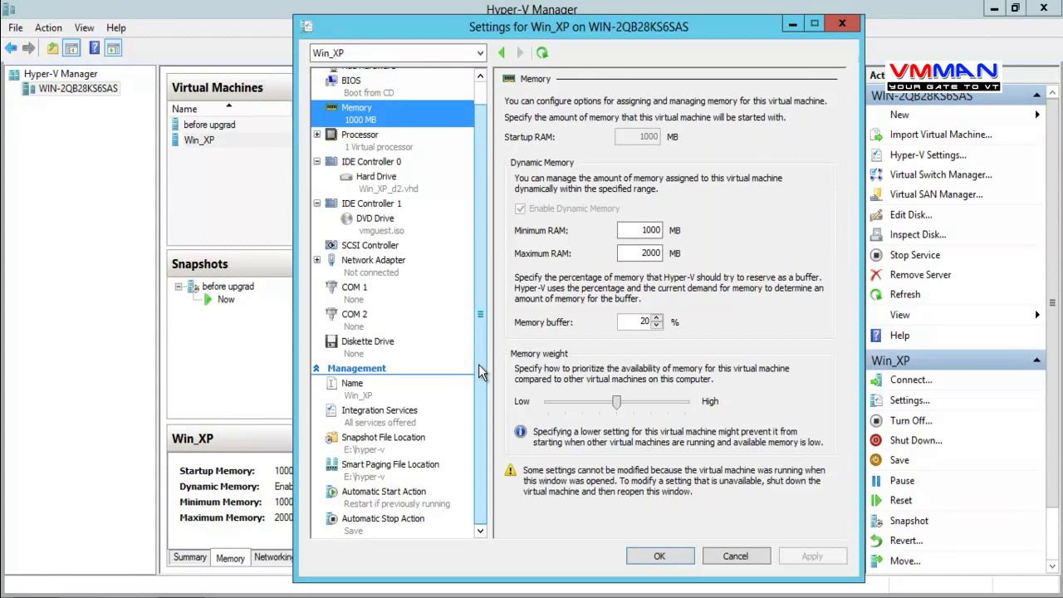
left_click(712, 555)
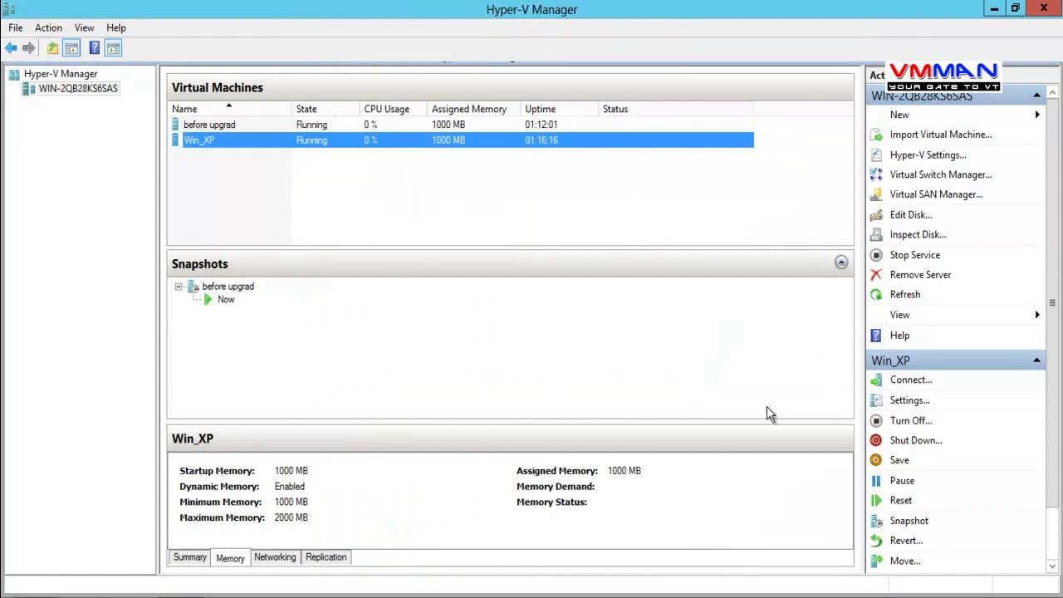
Try connecting the Management VS switch to the Intel(R) Centrino(R) Wireless-N 1030 adapter with management operating system sharing turned off.
left_click(905, 174)
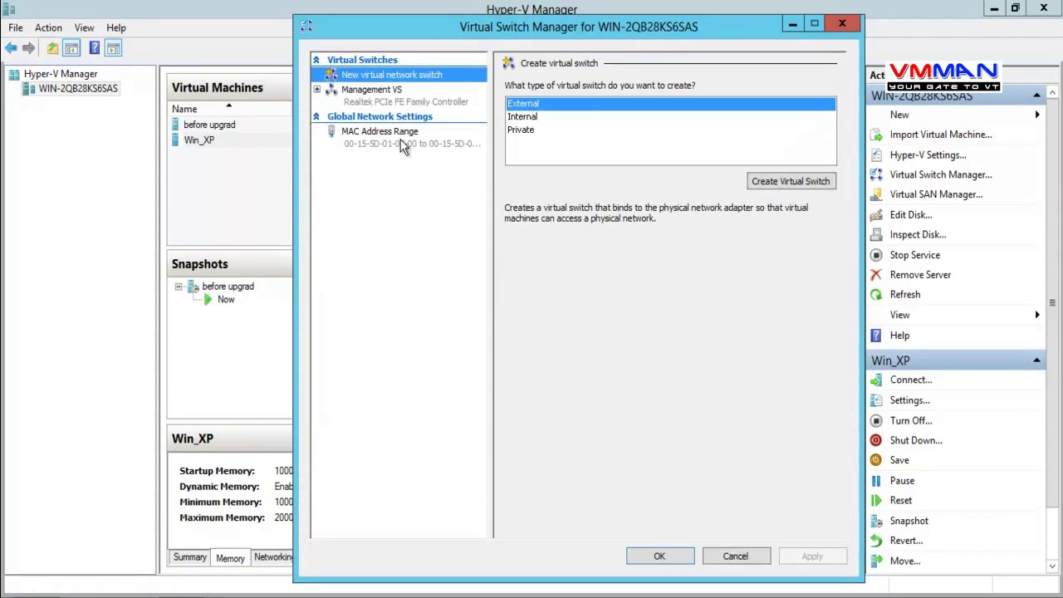
left_click(371, 91)
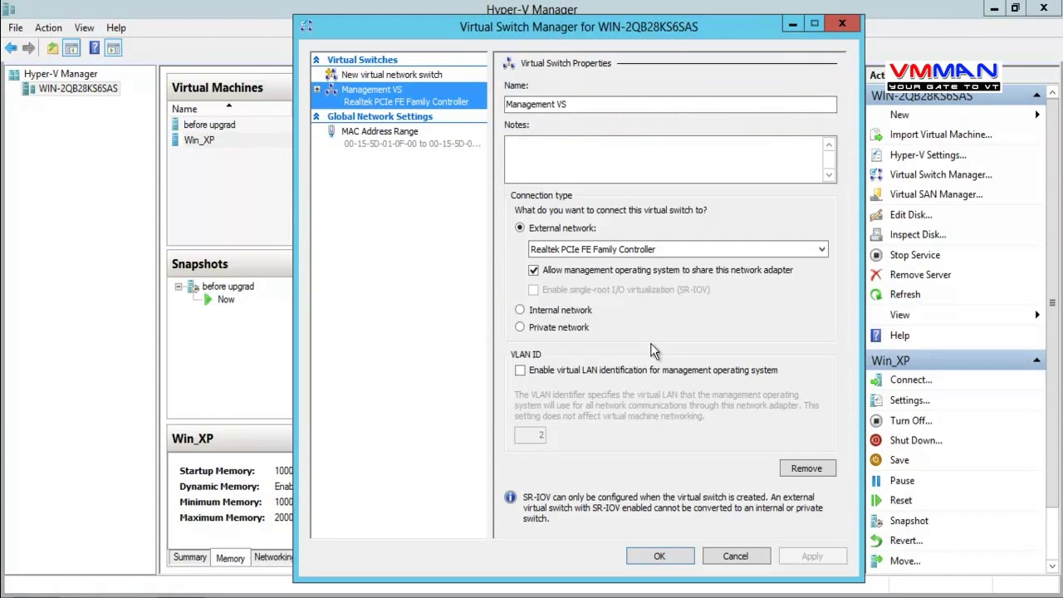
left_click(619, 250)
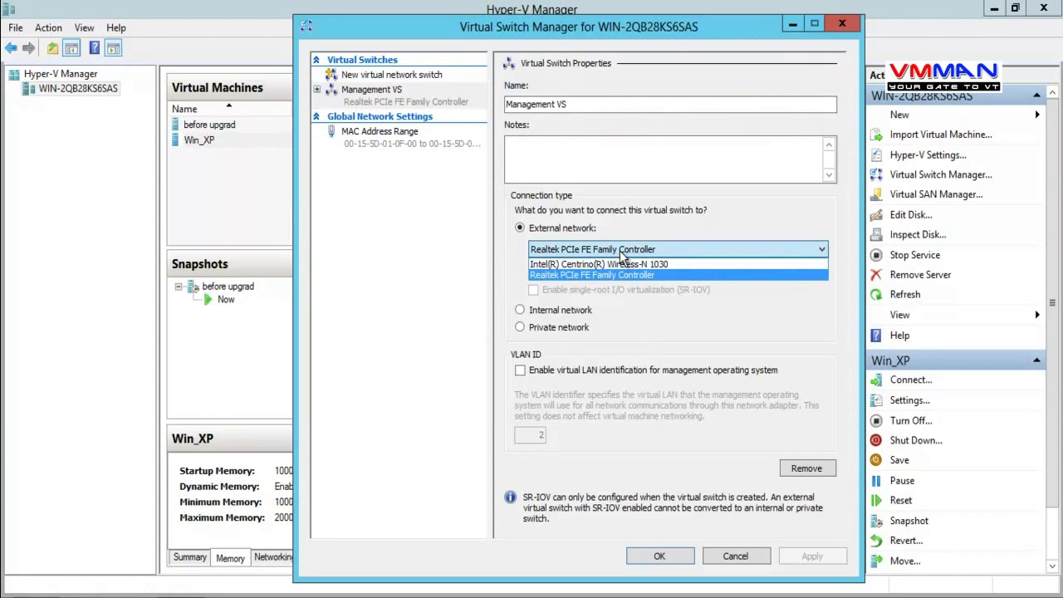
left_click(617, 263)
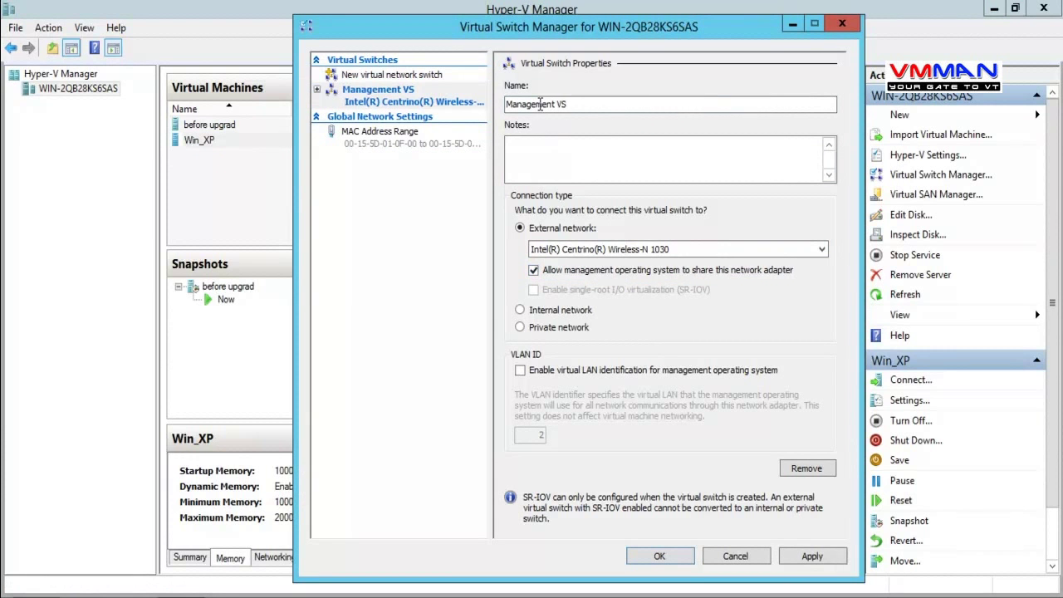
left_click(585, 271)
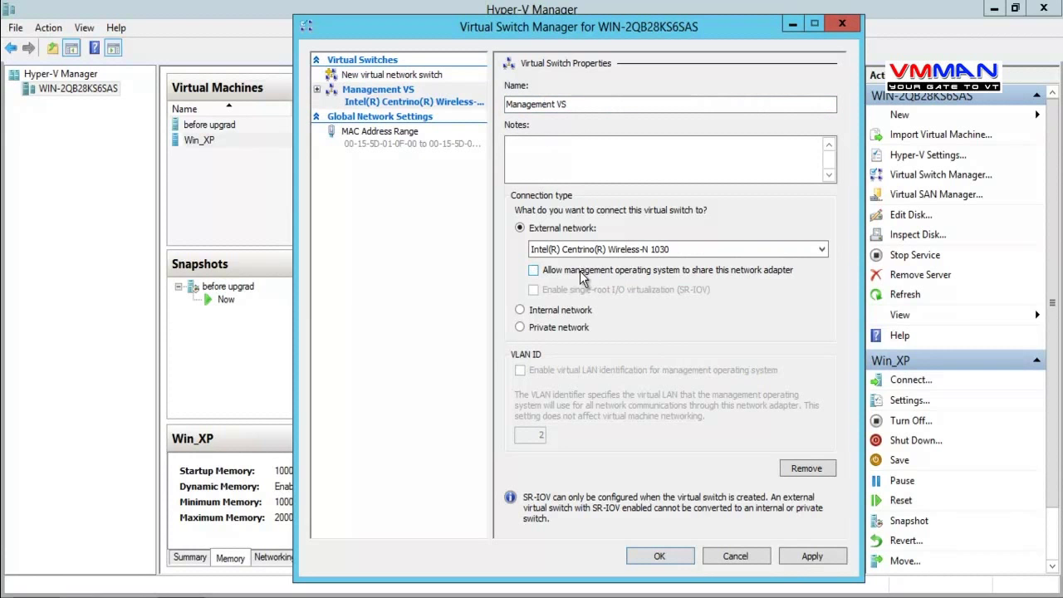
Return Management VS to the Realtek PCIe FE Family Controller and try the management operating system sharing and VLAN options, leaving sharing off.
left_click(573, 249)
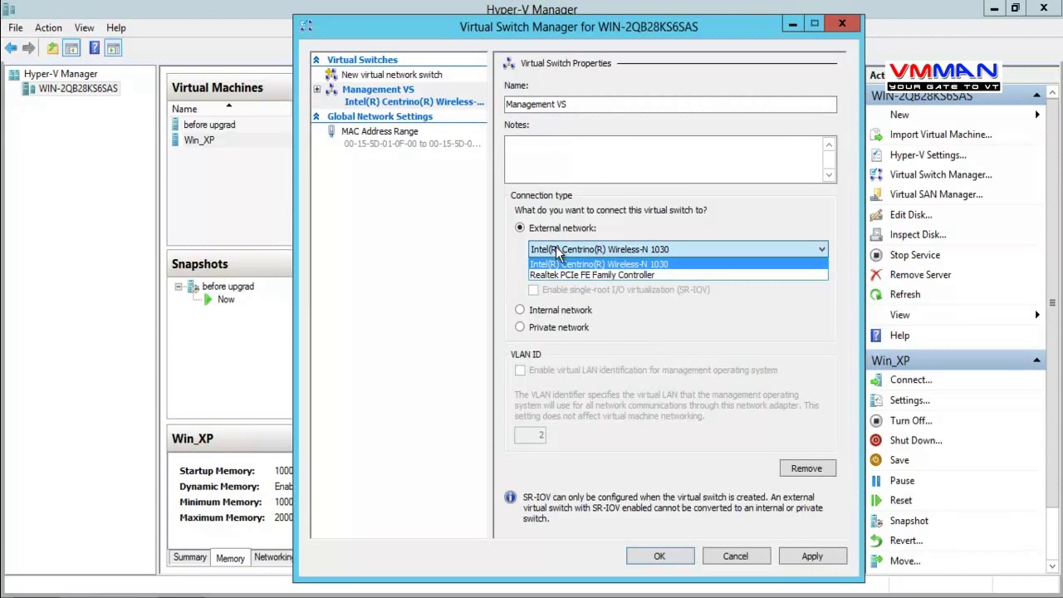
left_click(573, 249)
left_click(552, 249)
left_click(573, 278)
left_click(562, 272)
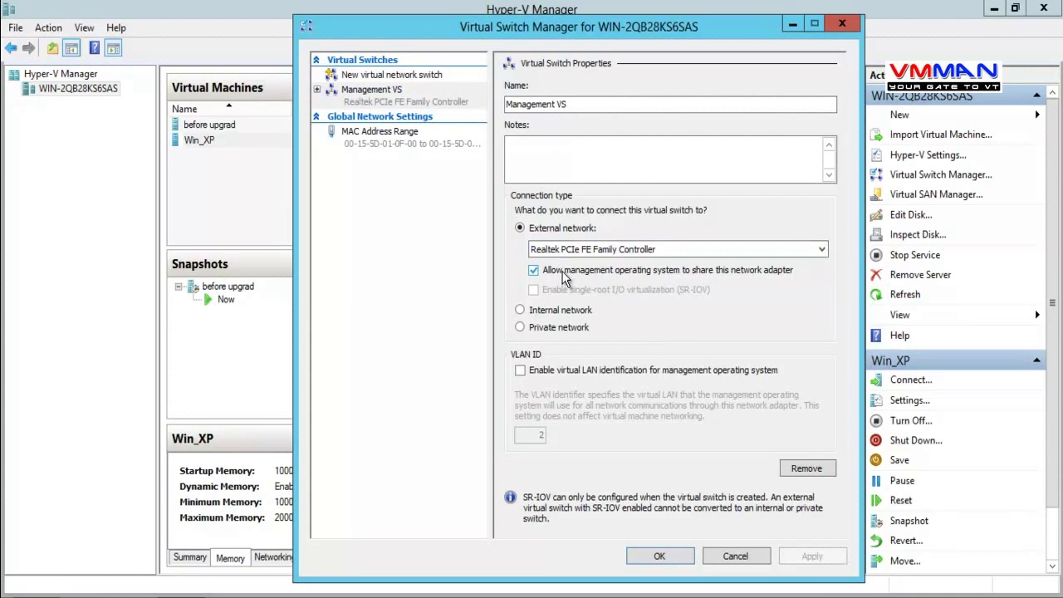
left_click(562, 273)
left_click(562, 274)
left_click(556, 372)
left_click(556, 371)
left_click(564, 274)
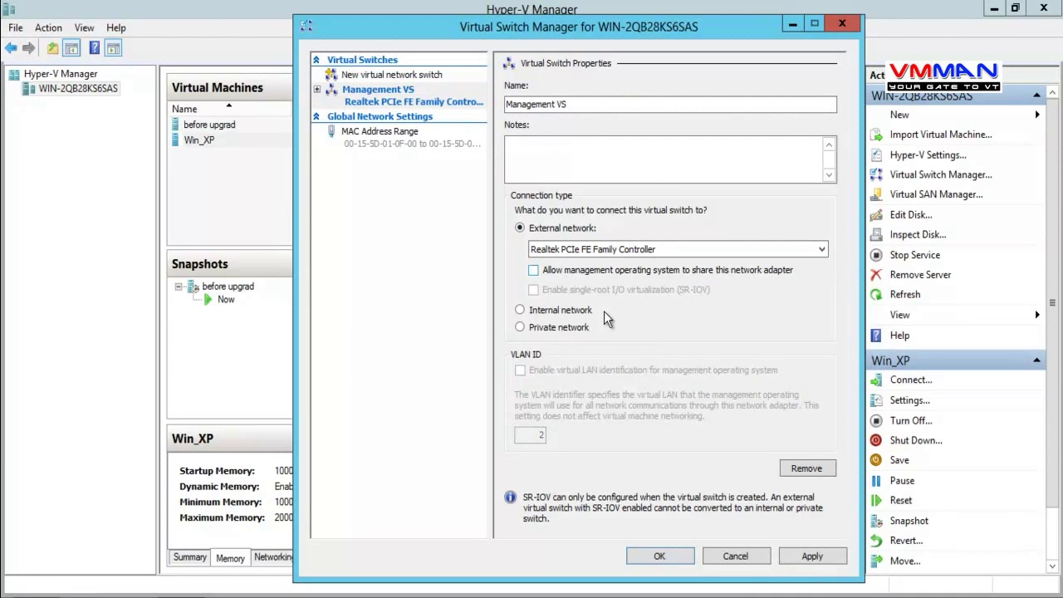
Try to rename the switch to VM traffec and apply it on the Intel(R) Centrino(R) Wireless-N 1030 adapter, reading the error details.
left_click(610, 252)
left_click(610, 256)
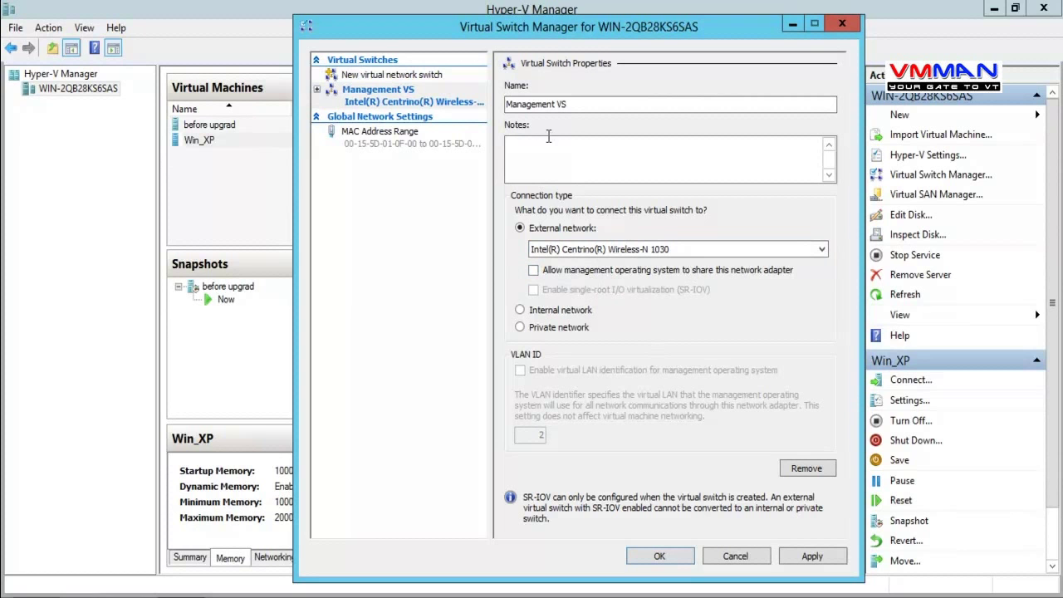
left_click_drag(568, 108, 454, 115)
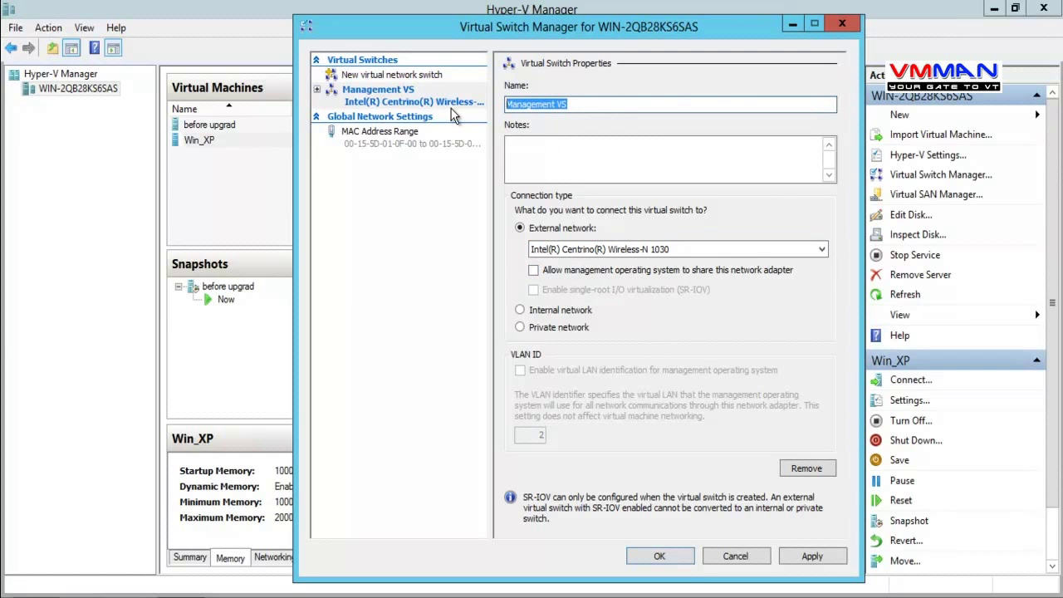
type("VM traffec")
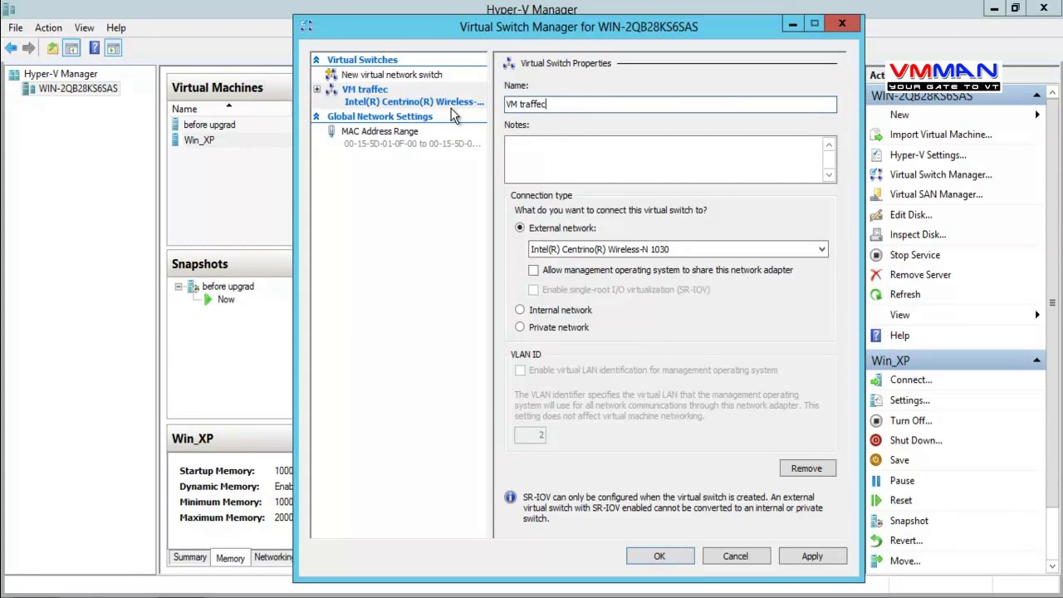
left_click(811, 555)
left_click(557, 354)
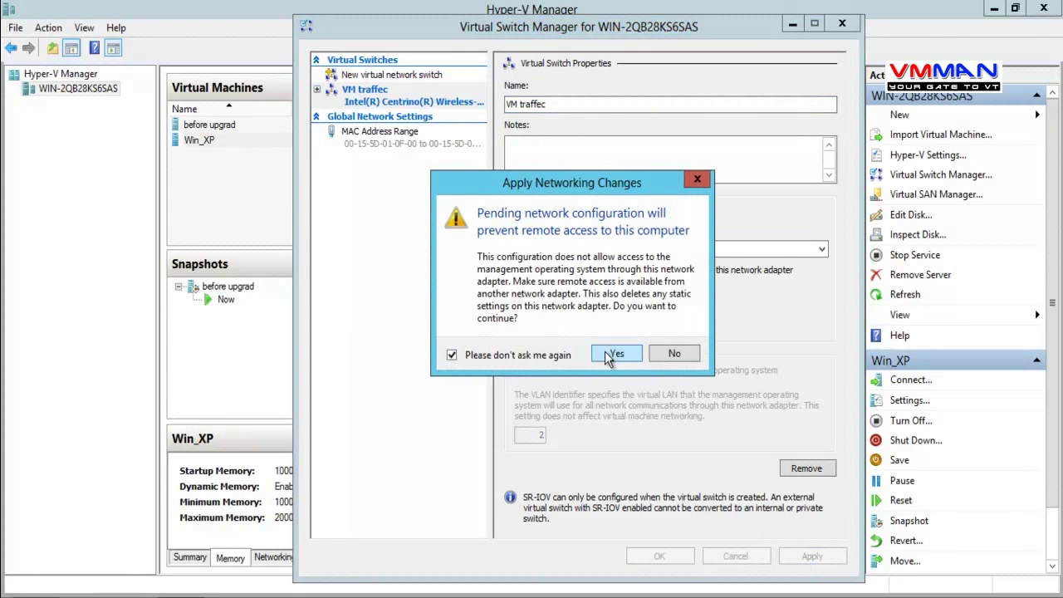
left_click(616, 355)
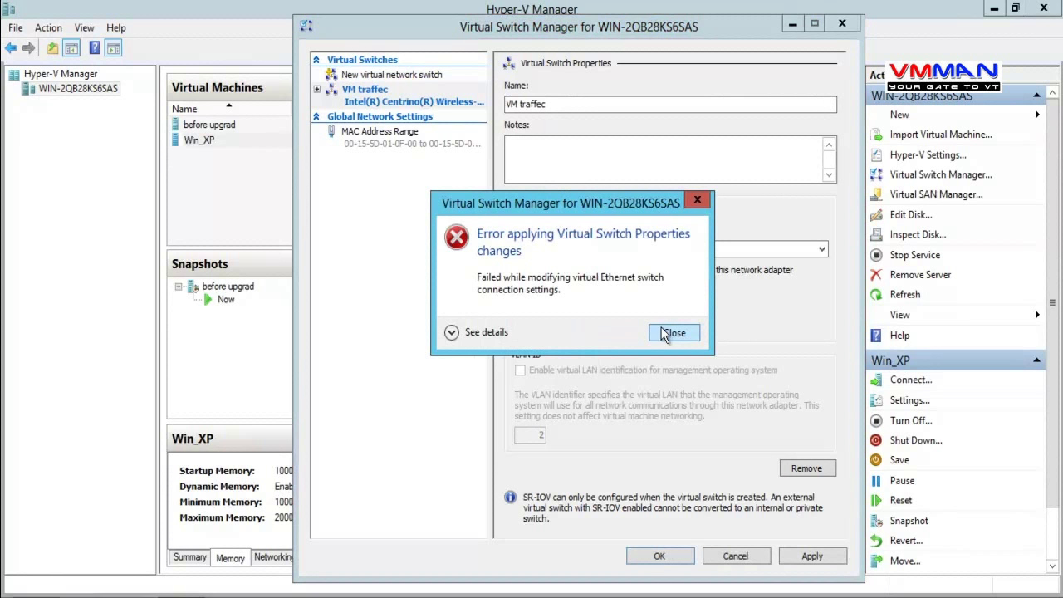
left_click(451, 332)
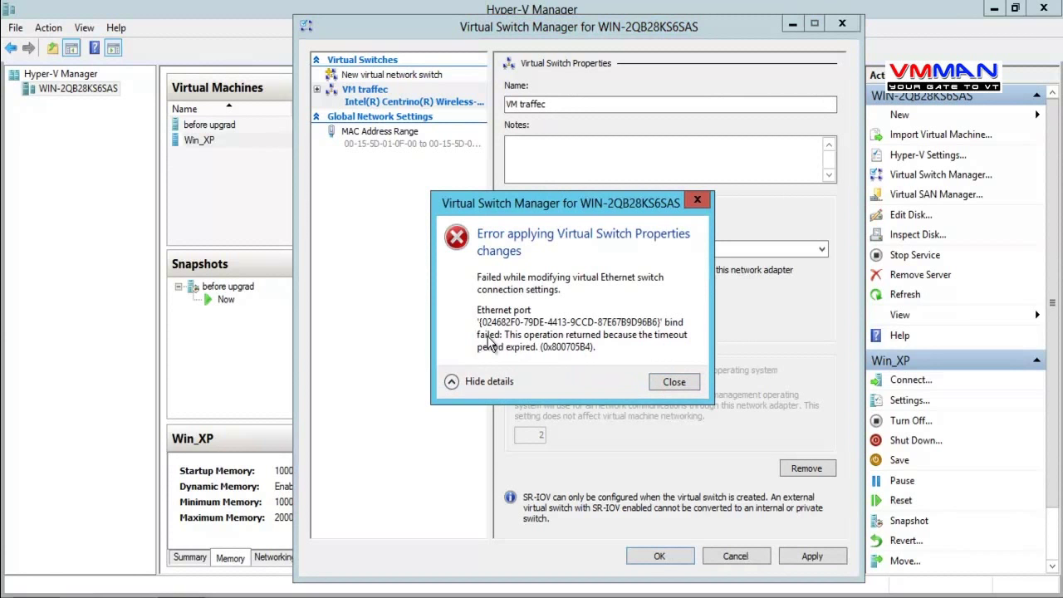
left_click(672, 381)
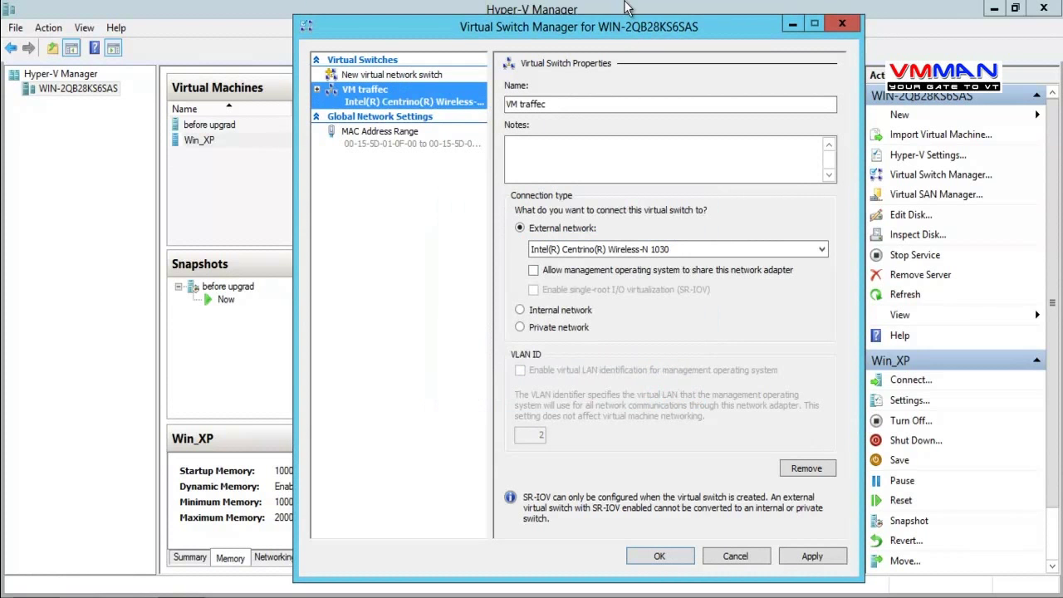
mouse_move(708, 15)
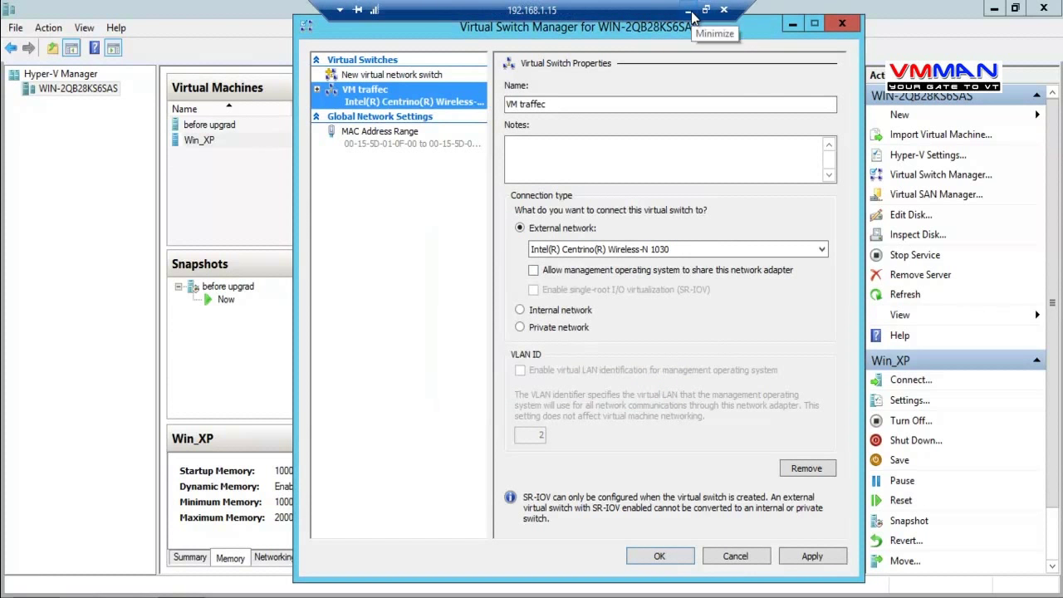
left_click(688, 9)
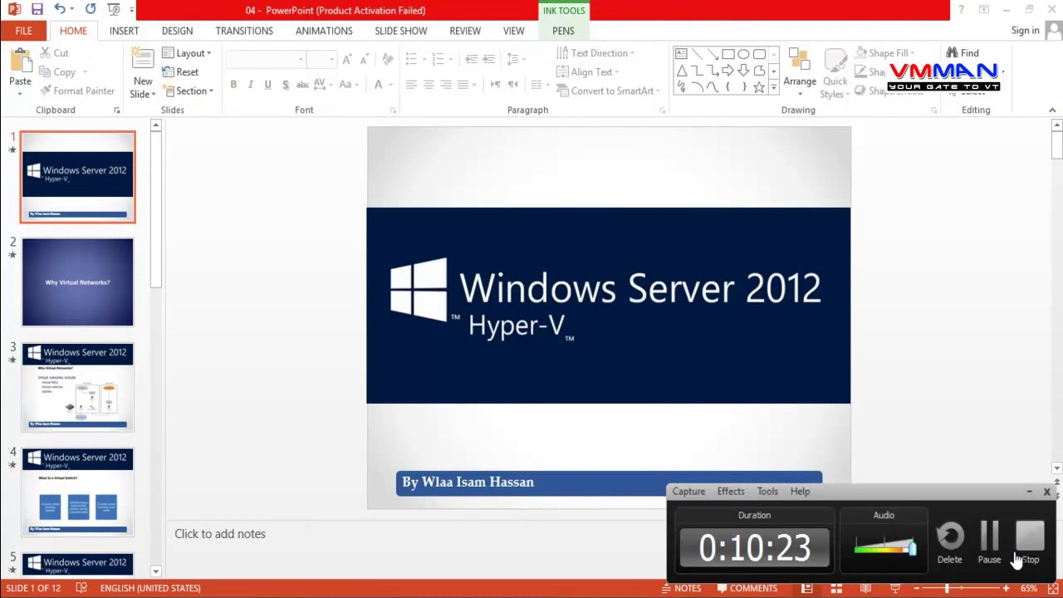
left_click(987, 541)
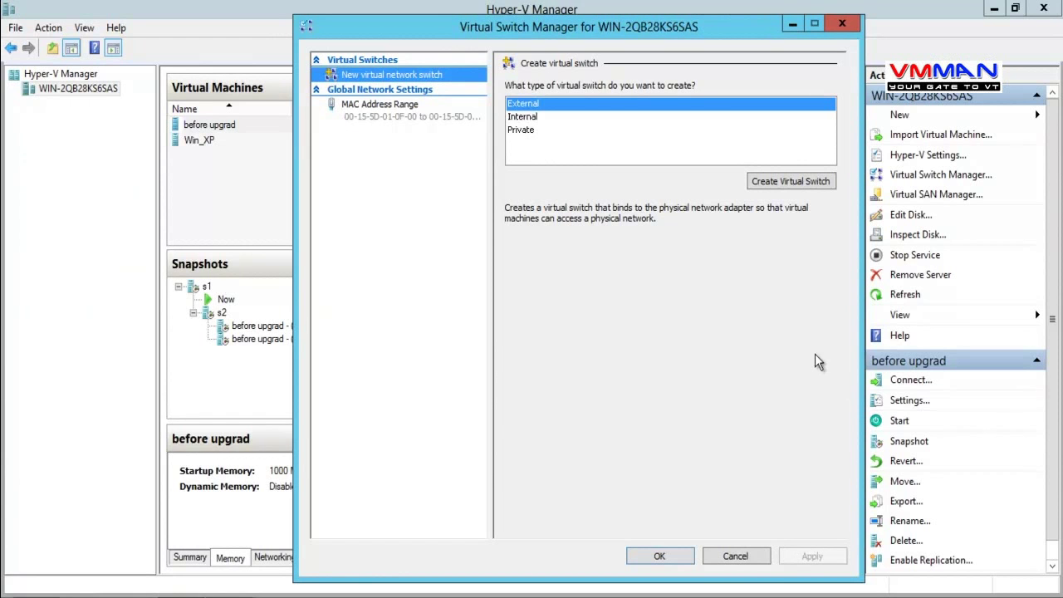
Create a new external virtual switch and turn off sharing of its adapter with the management operating system.
left_click(786, 181)
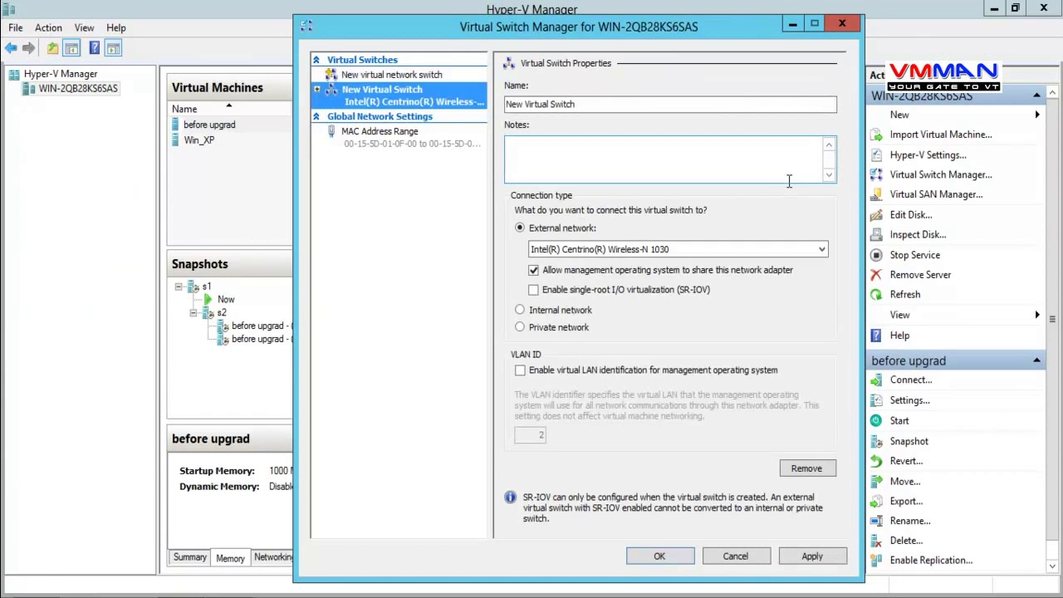
left_click(586, 279)
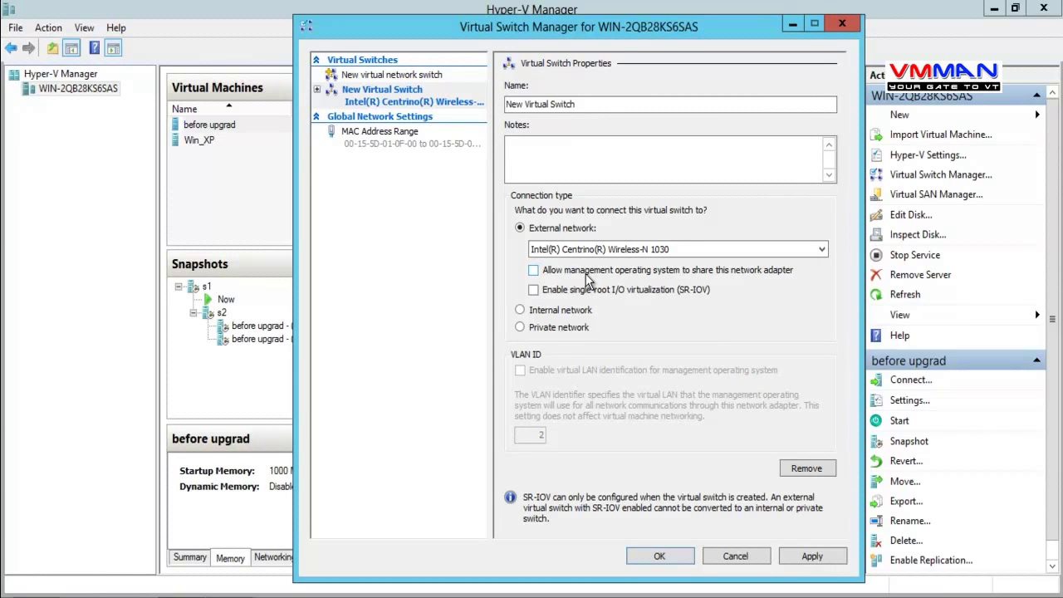
mouse_move(461, 5)
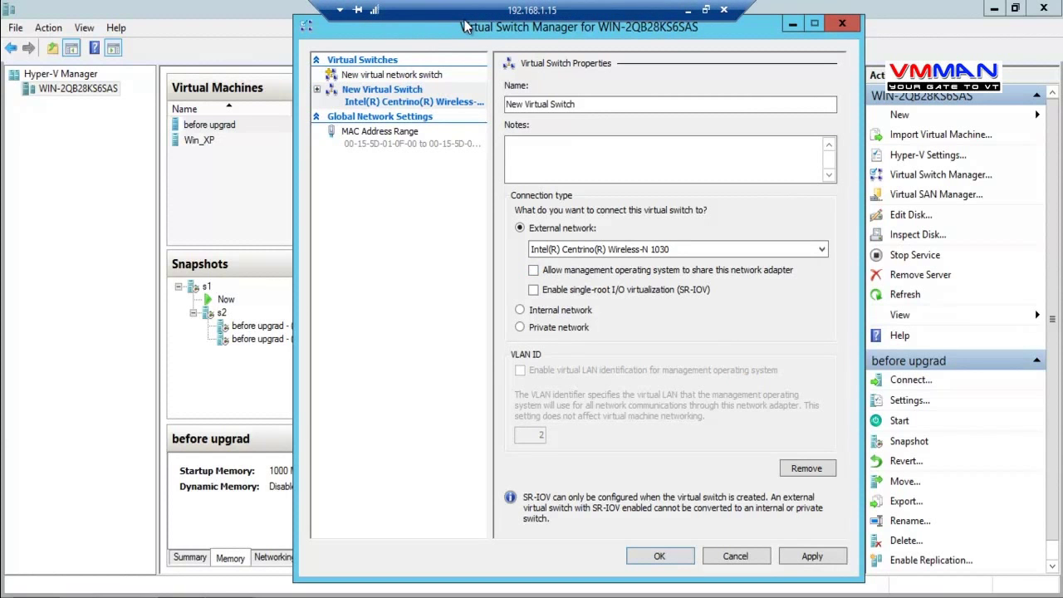
left_click(600, 157)
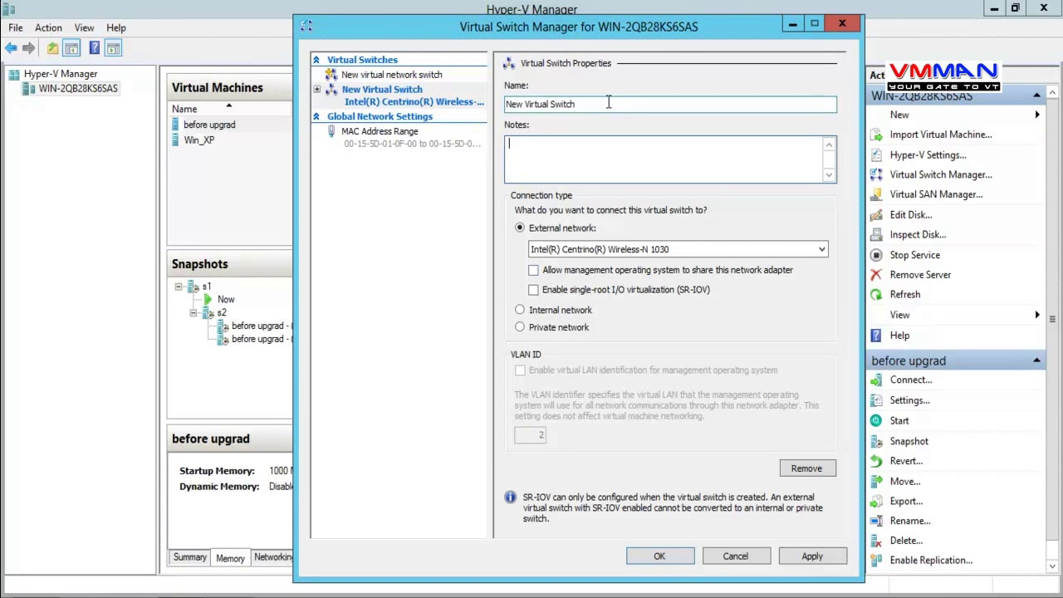
Name the new virtual switch VM teaffice.
left_click_drag(611, 103, 465, 119)
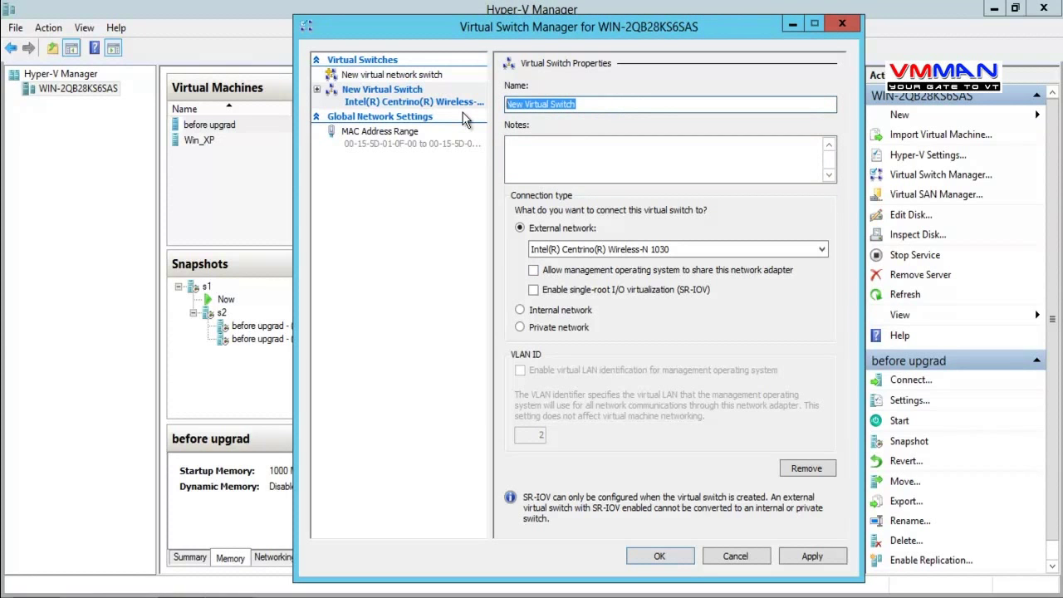
type("VM")
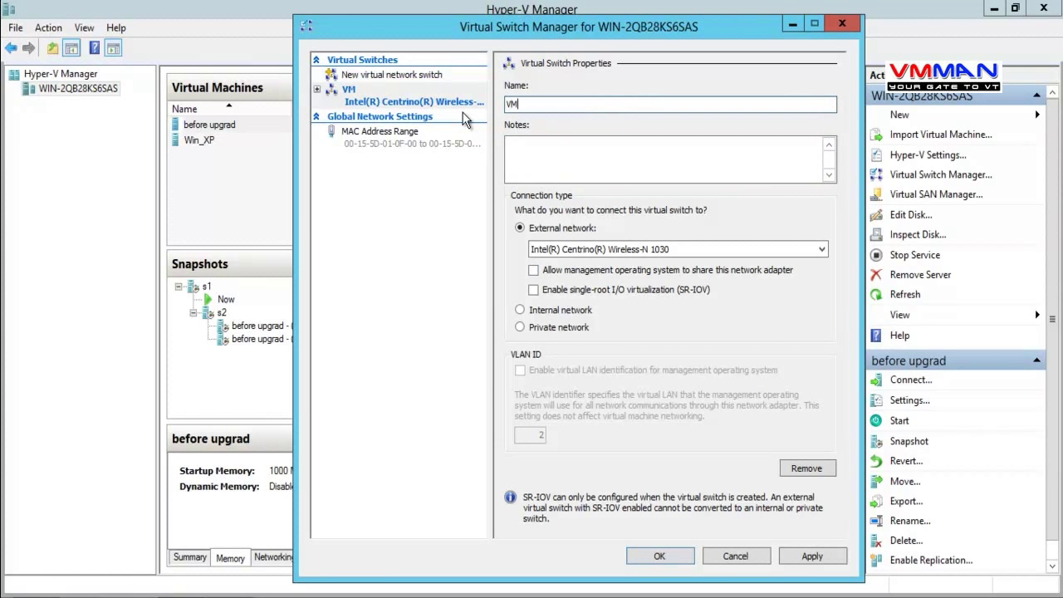
type(" 1")
key("BackSpace")
key("BackSpace")
key("BackSpace")
key("BackSpace")
type("VM teaffice")
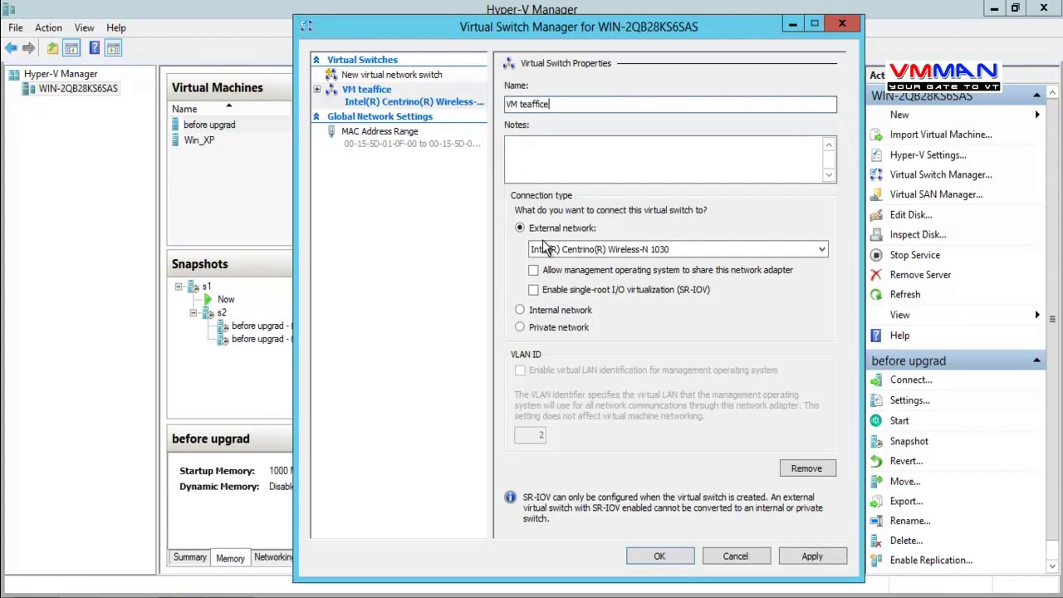
Change the VM teaffice switch's connection type to private network and apply the changes.
left_click(535, 314)
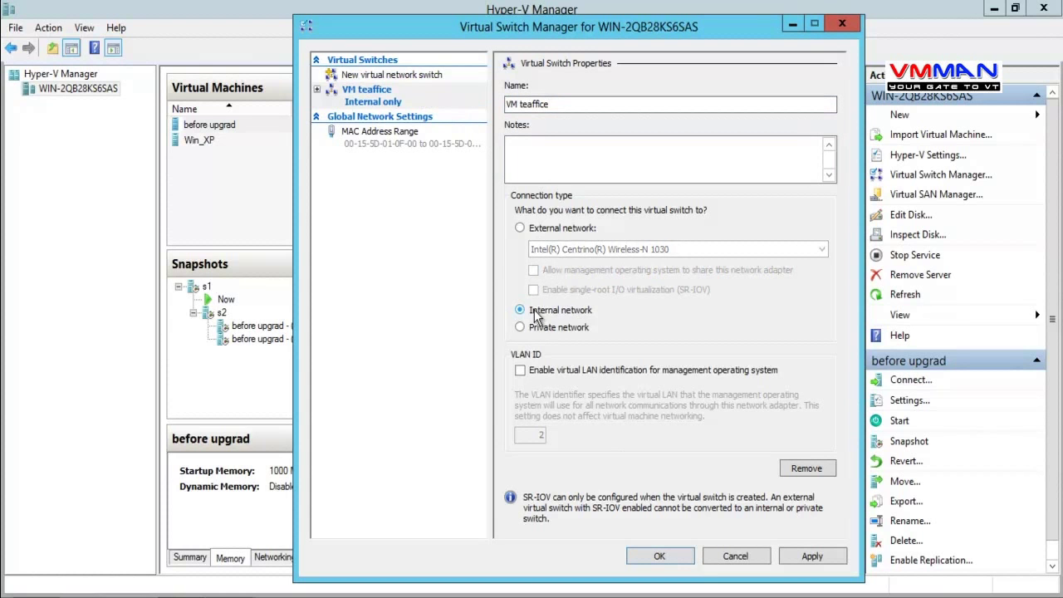
left_click(531, 328)
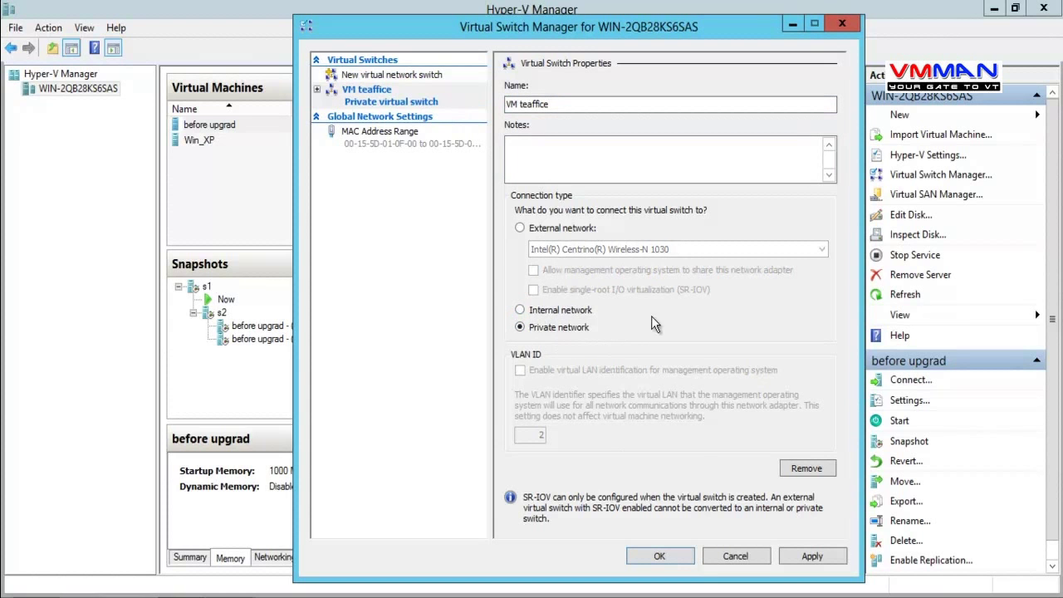
left_click(812, 556)
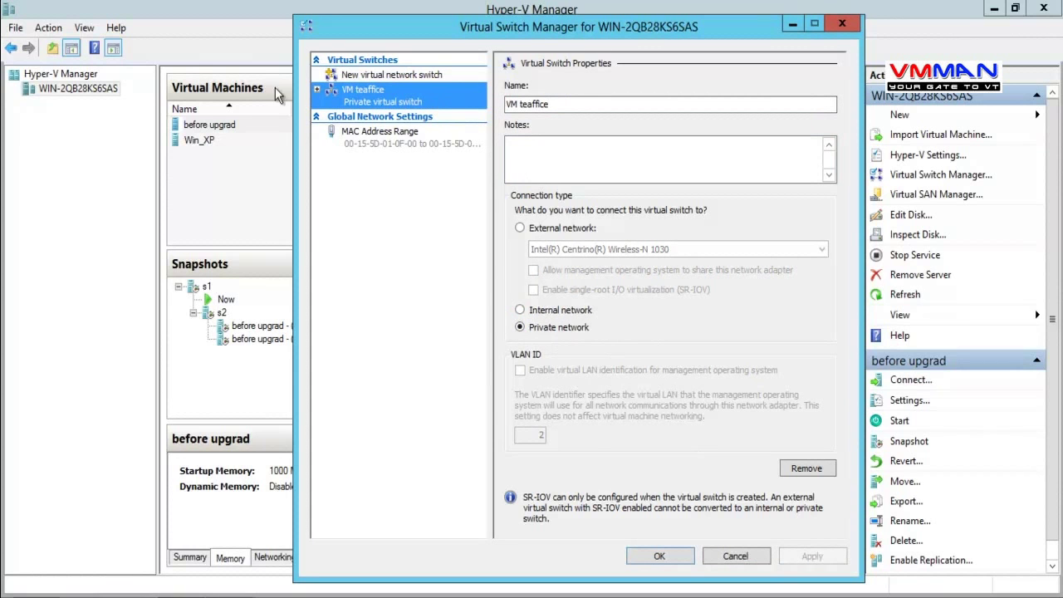
Create an internal virtual switch named Hyper-v and VMs and apply it.
left_click(358, 75)
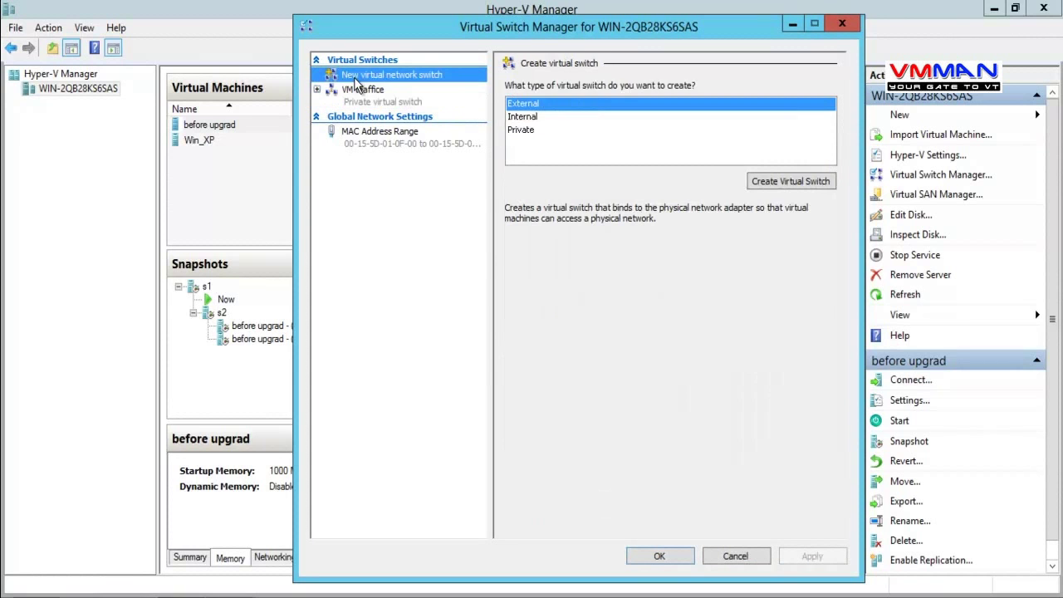
left_click(525, 117)
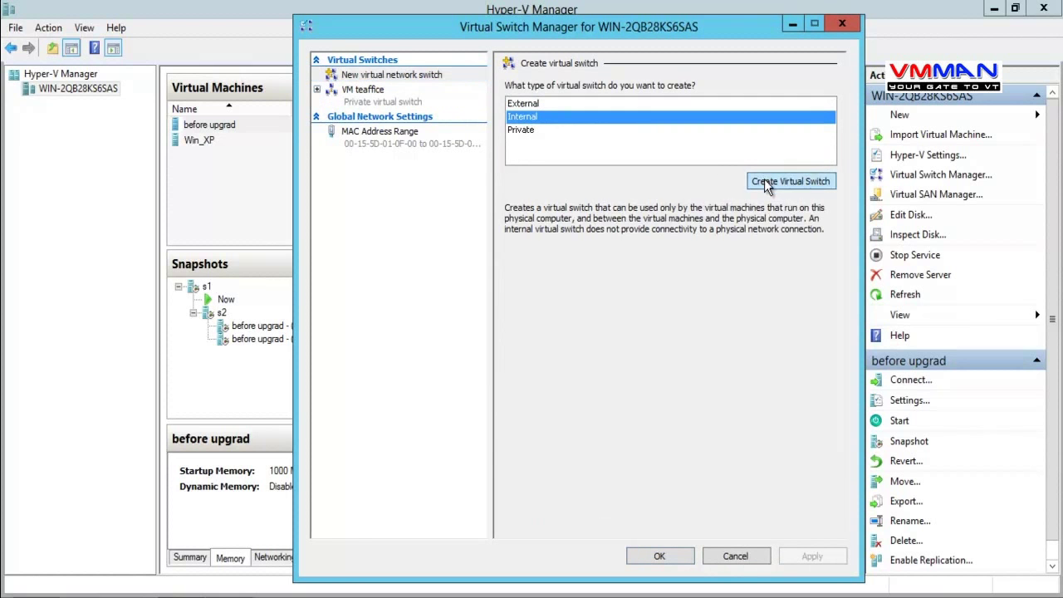
left_click(765, 180)
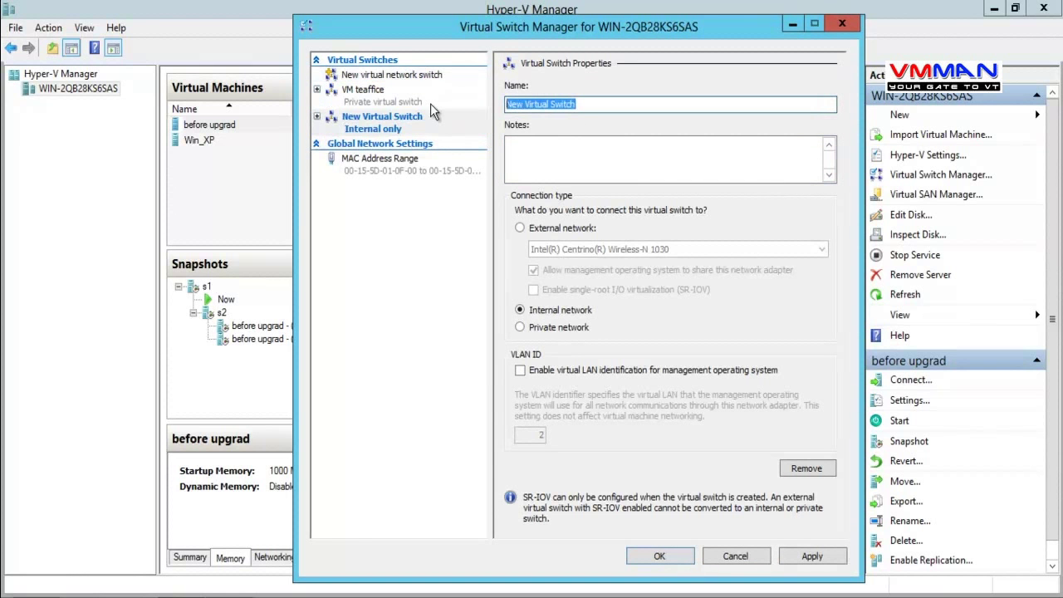
type("Hyper")
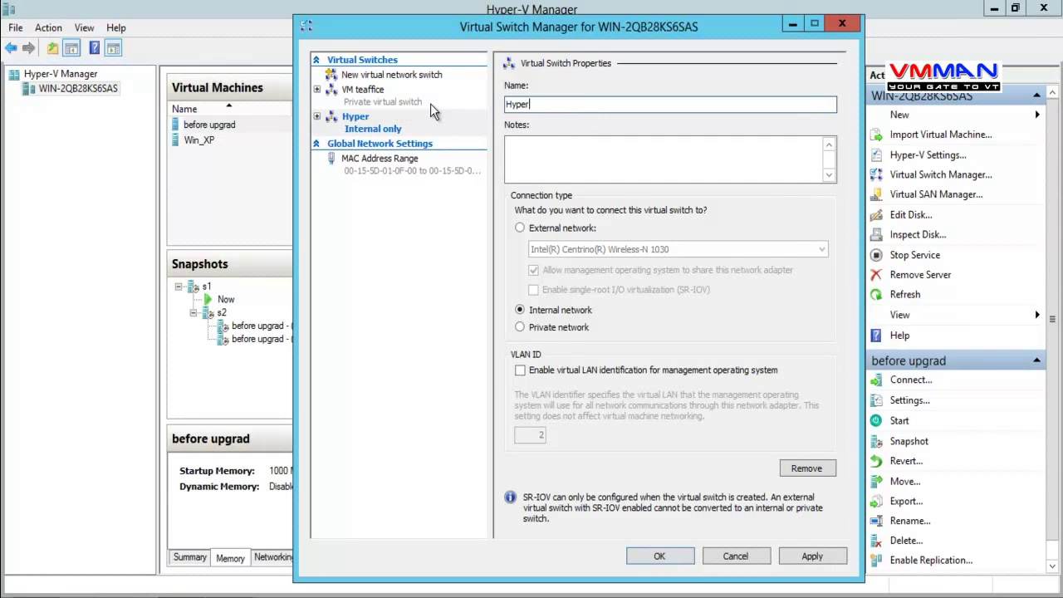
type("-v and VMs")
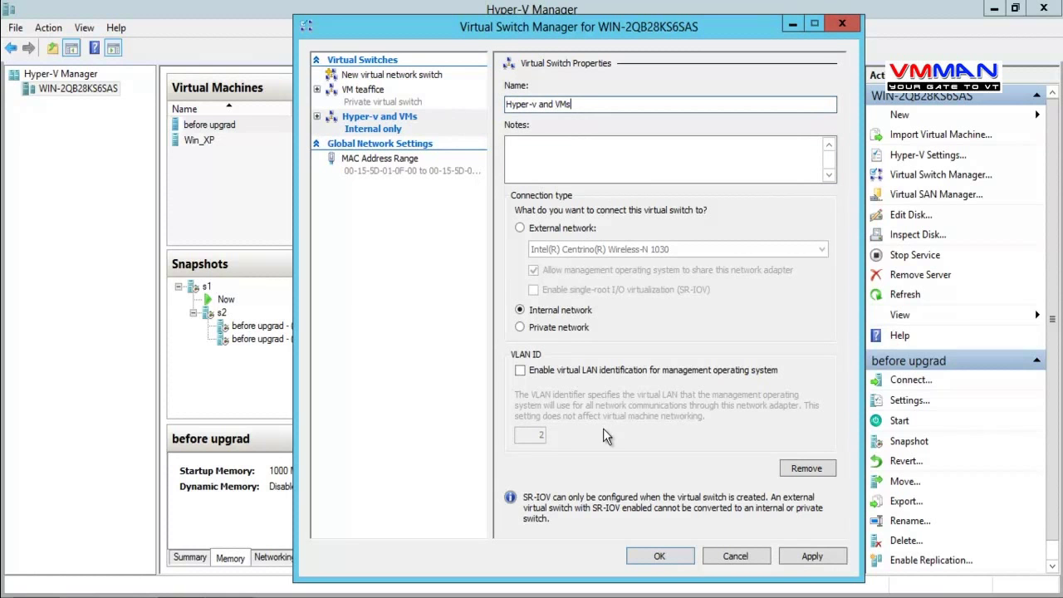
left_click(812, 556)
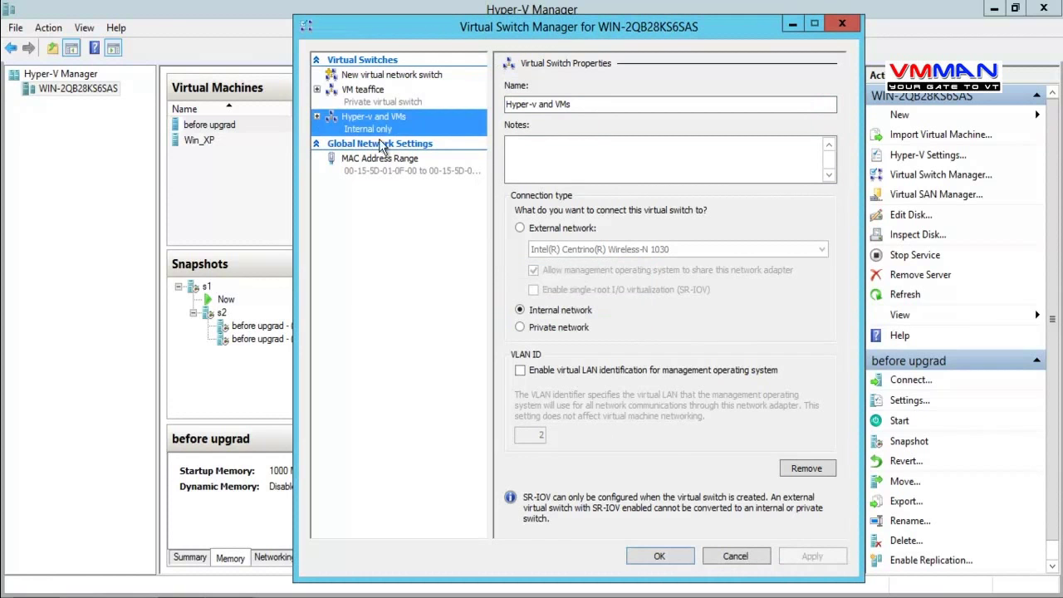
Review the properties of the VM teaffice and Hyper-v and VMs switches, and examine the global MAC address range.
left_click(372, 98)
left_click(380, 117)
left_click(370, 102)
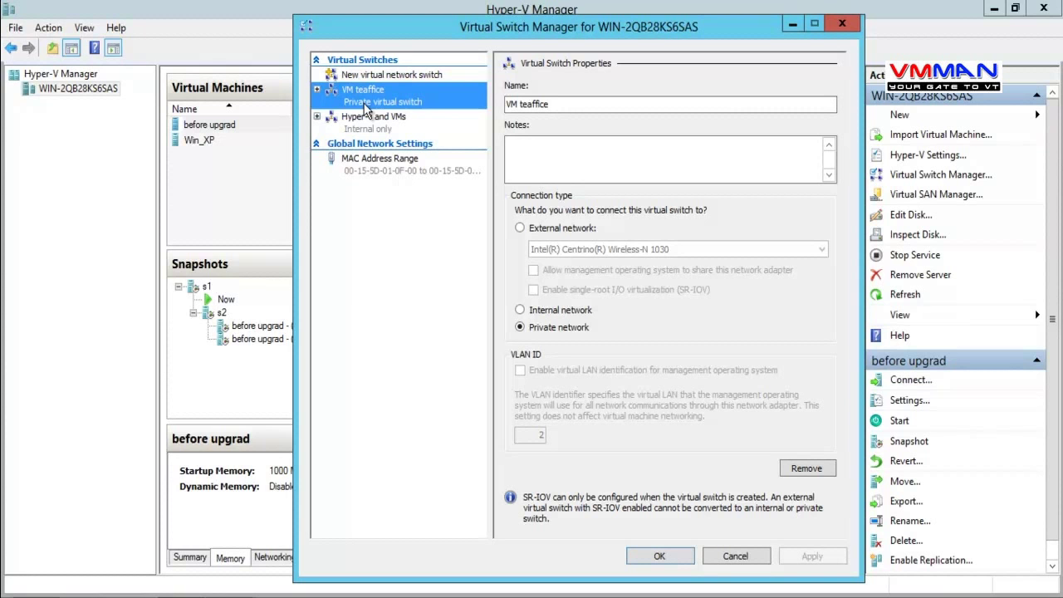
left_click(372, 122)
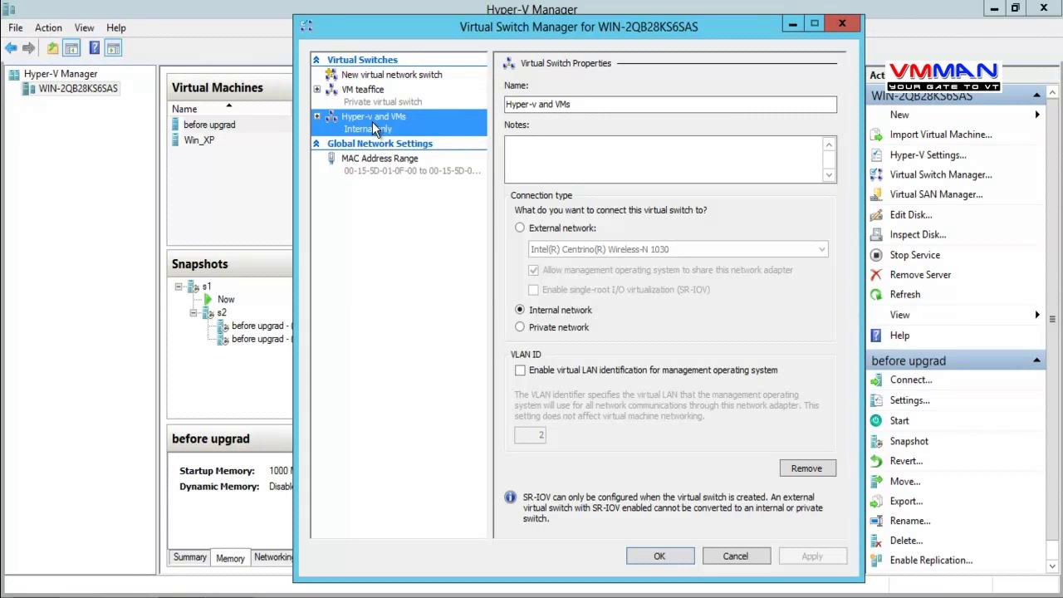
left_click(373, 75)
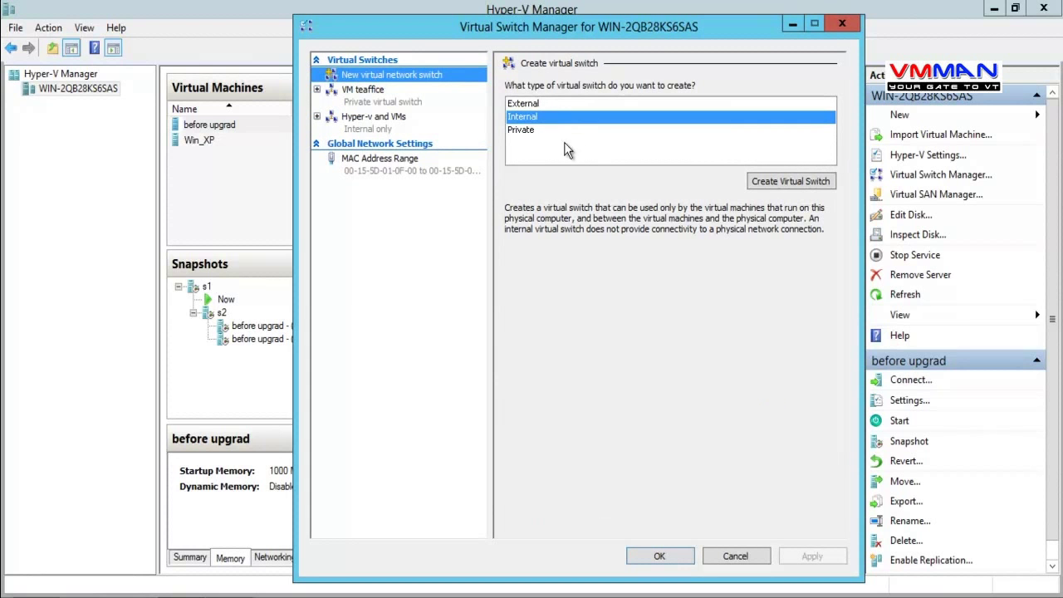
left_click(397, 169)
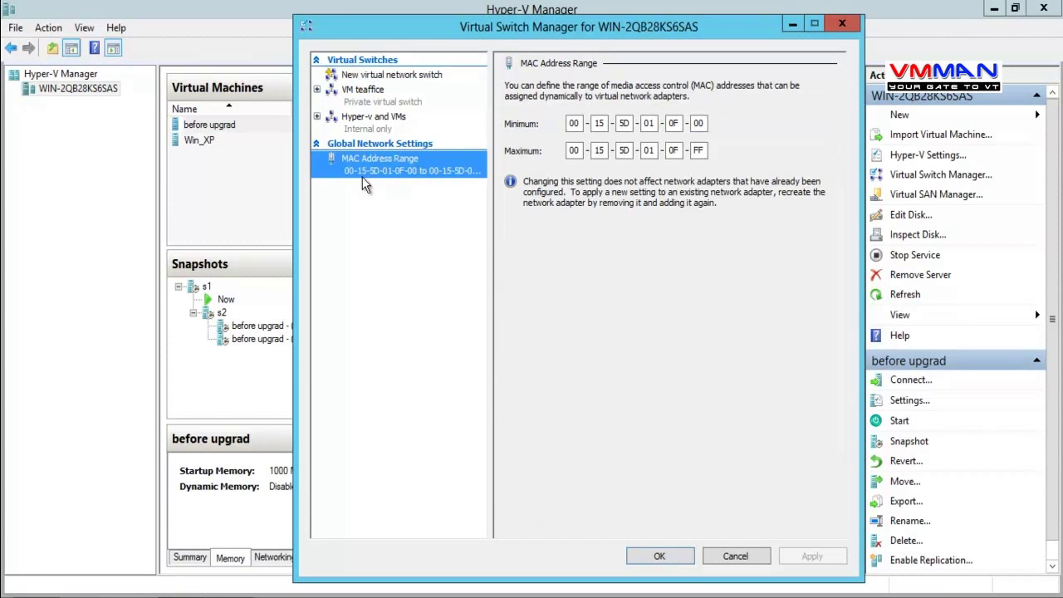
left_click(577, 123)
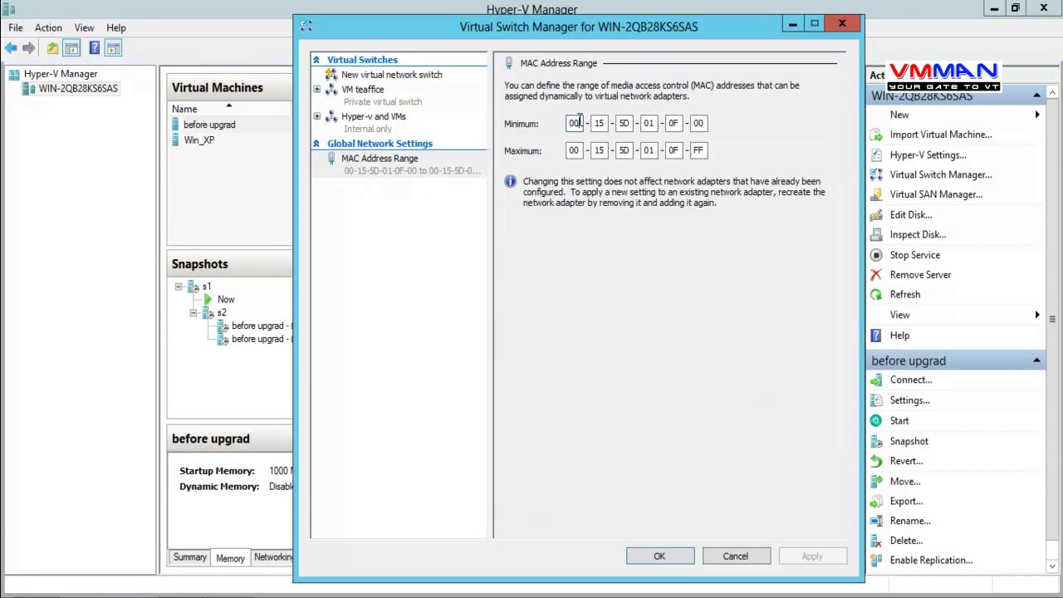
Create another internal virtual switch with the default name and save the virtual switch configuration.
left_click(373, 76)
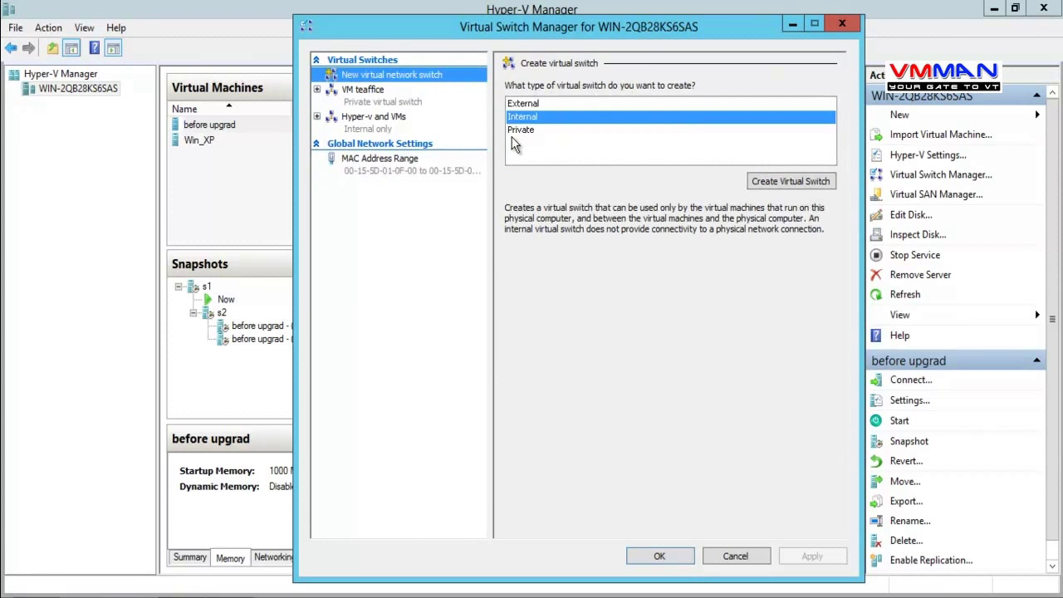
left_click(790, 181)
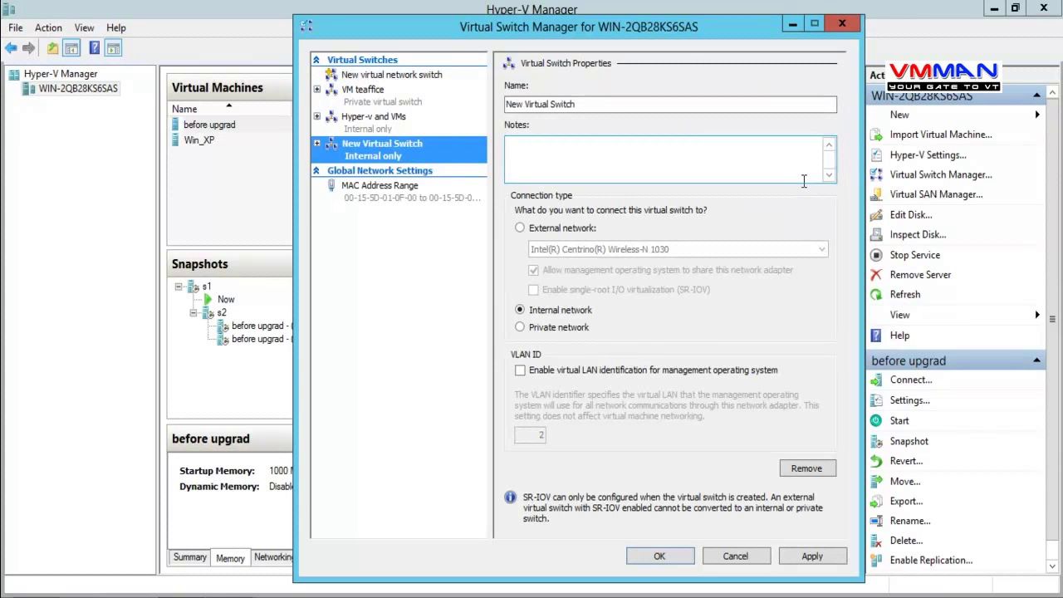
left_click(375, 121)
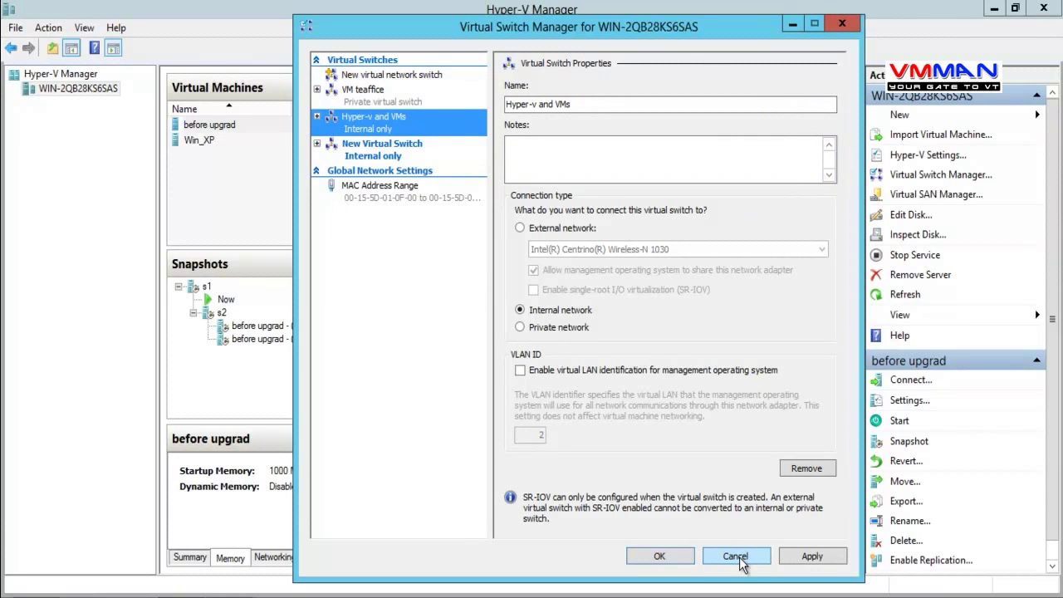
left_click(673, 556)
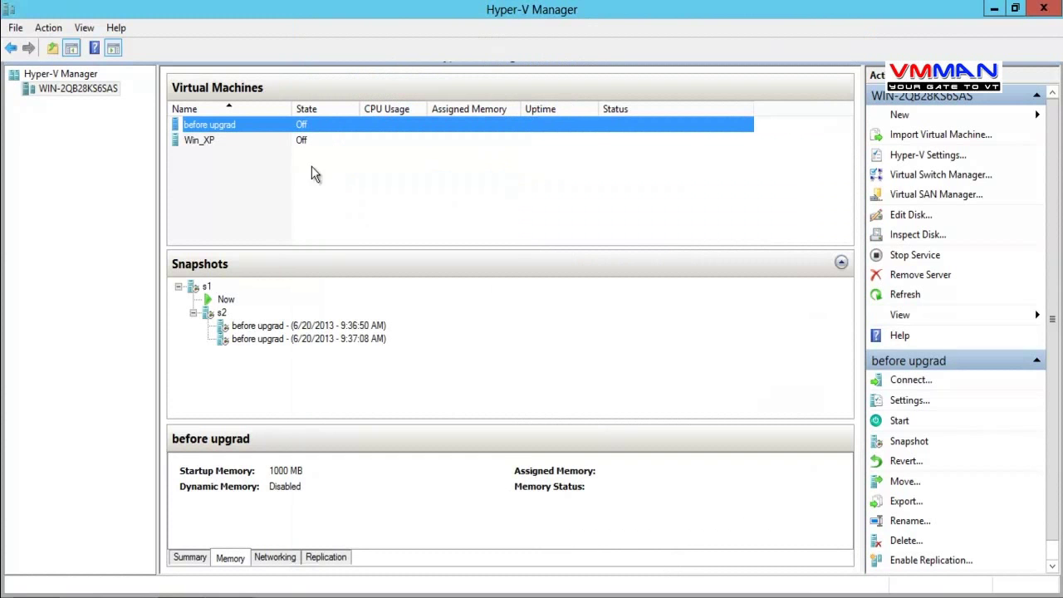
In the settings of the before upgrad virtual machine, connect its network adapter to the VM teaffice switch.
right_click(235, 125)
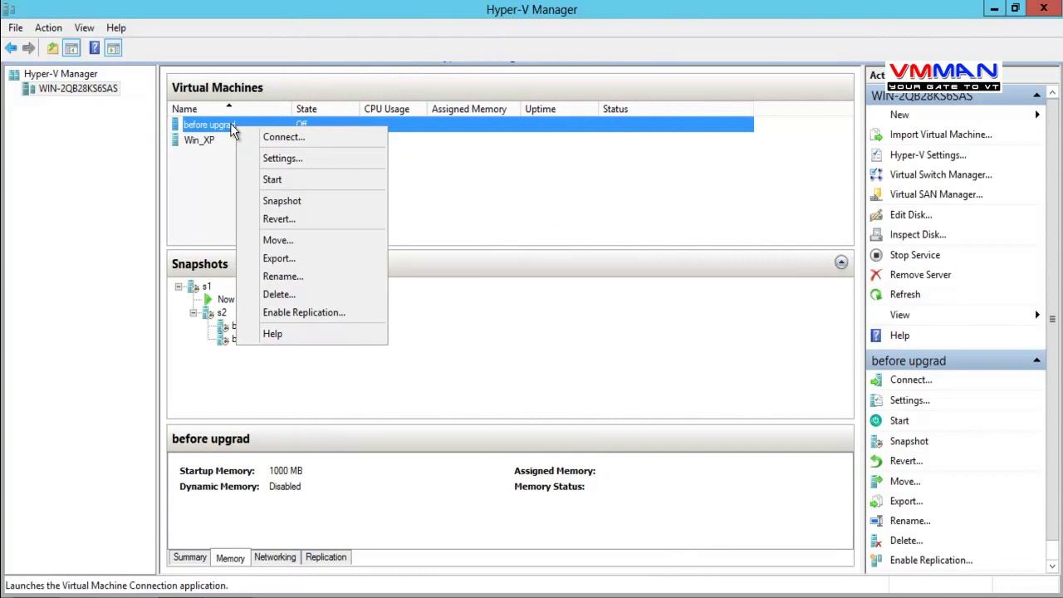
left_click(283, 160)
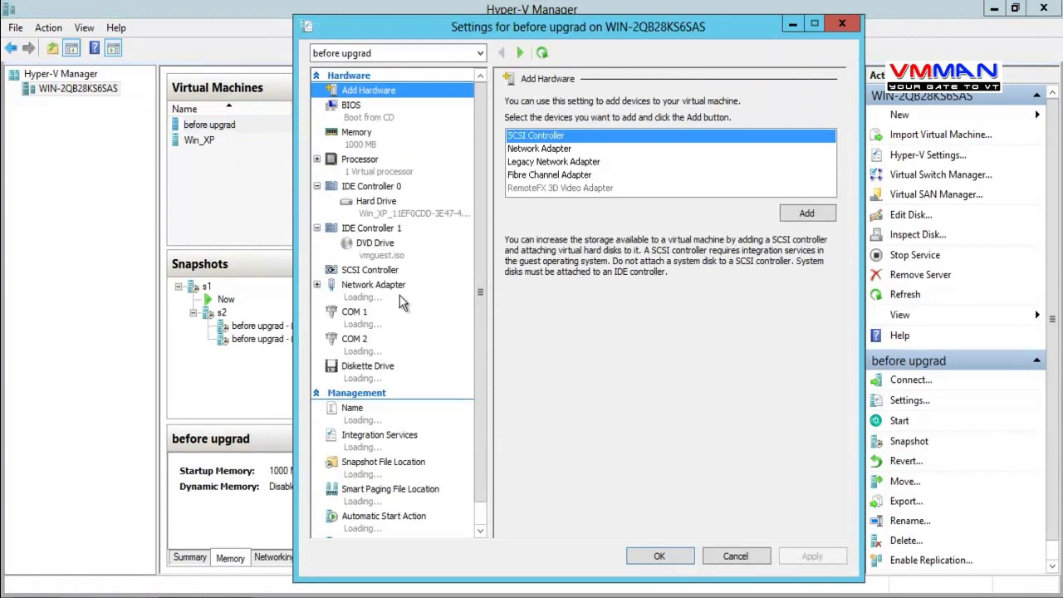
left_click(386, 286)
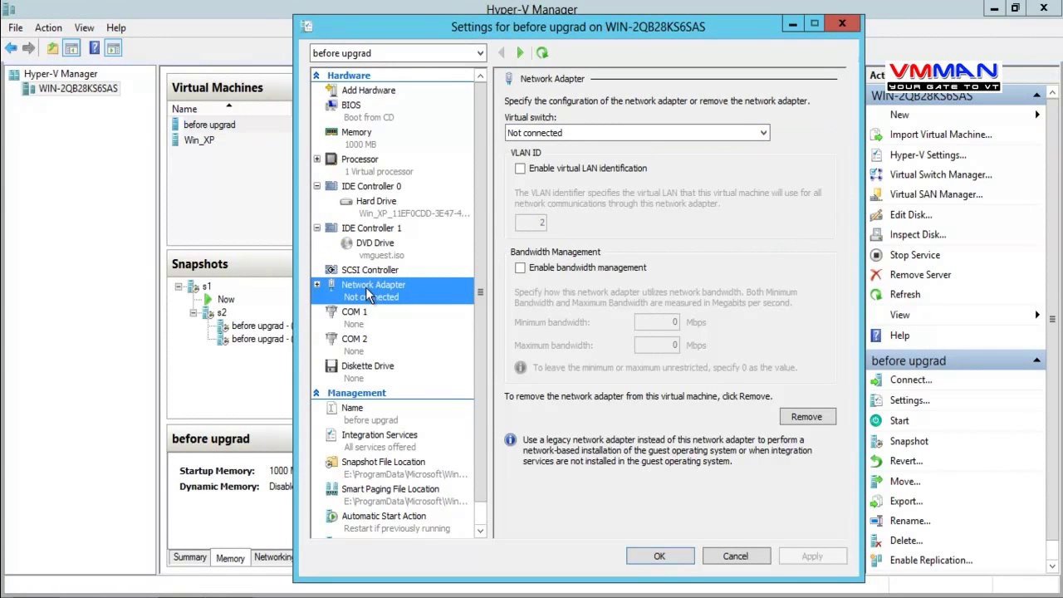
left_click(565, 137)
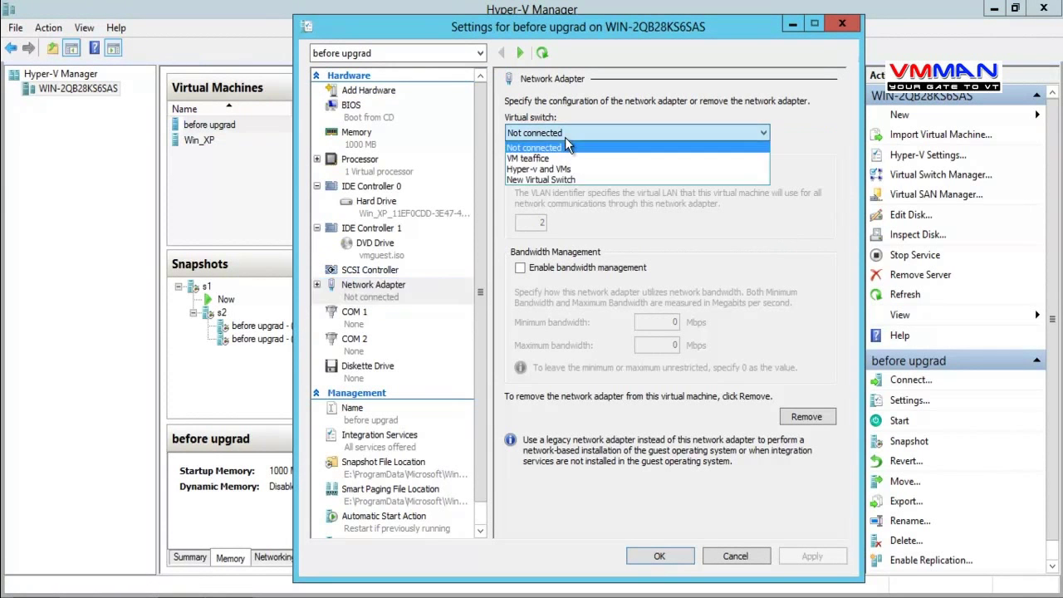
left_click(596, 169)
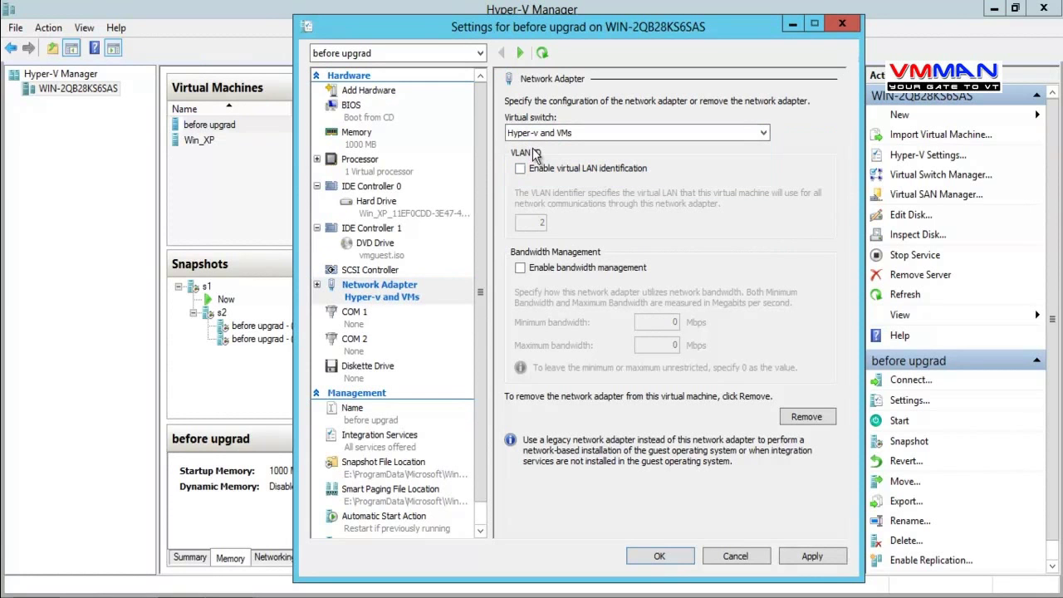
left_click(554, 131)
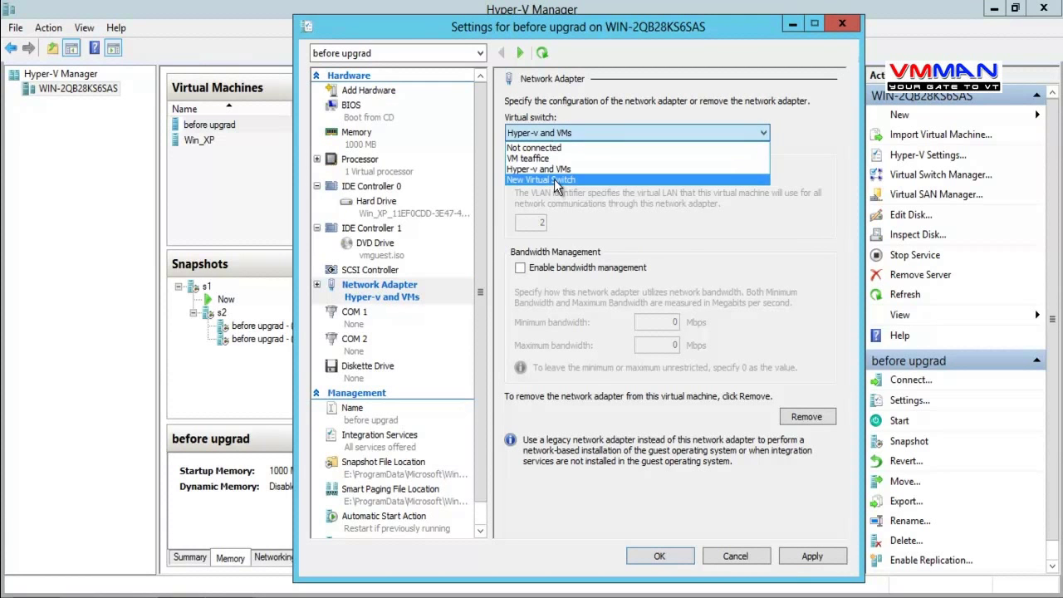
left_click(556, 158)
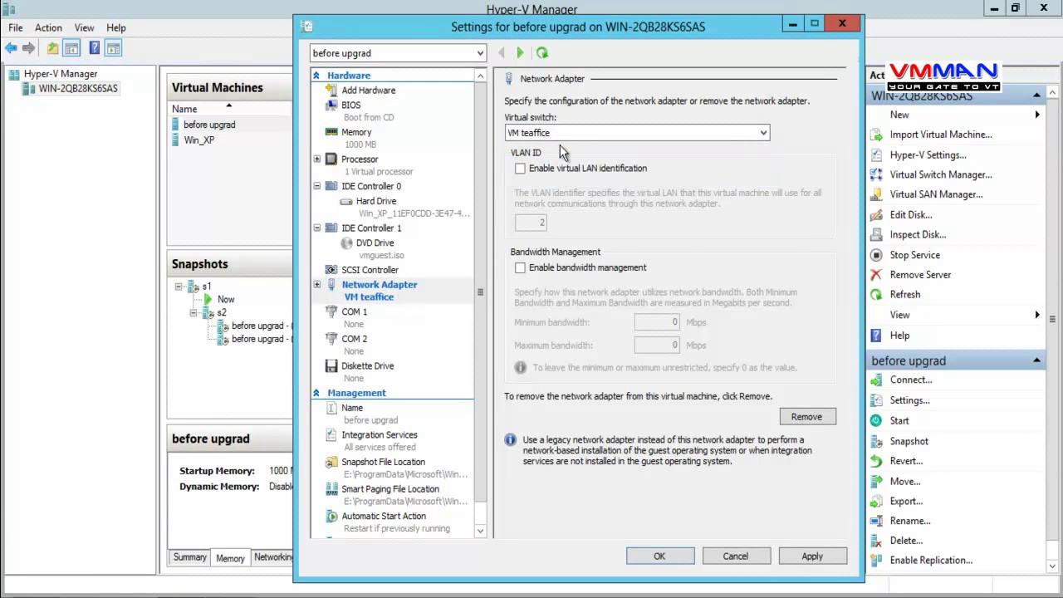
Enable virtual LAN identification with VLAN ID 2 on the before upgrad network adapter, leave bandwidth management off, and save the settings.
left_click(555, 169)
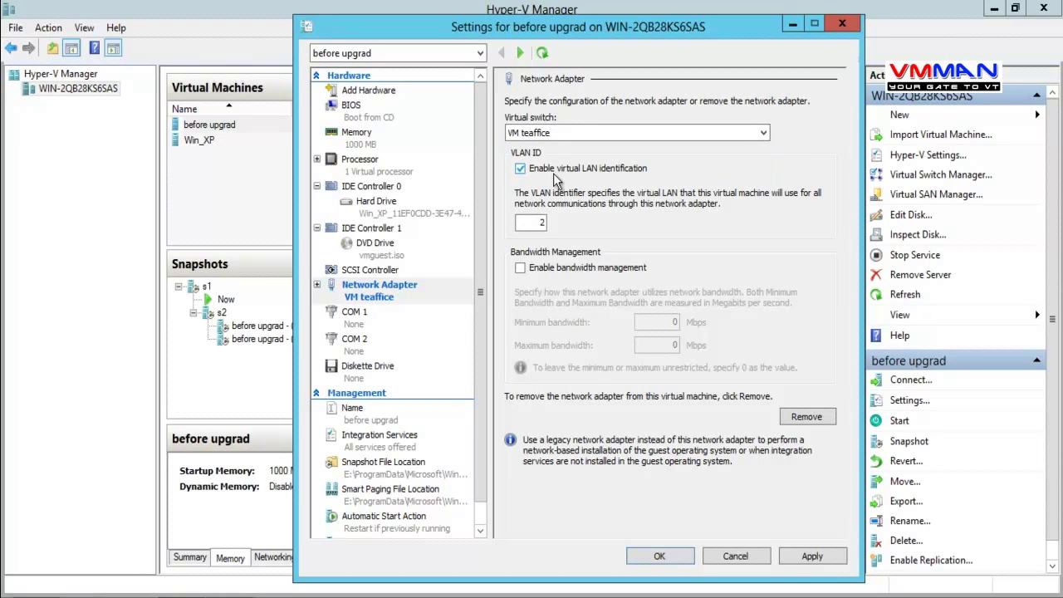
left_click_drag(532, 222, 559, 223)
left_click(569, 270)
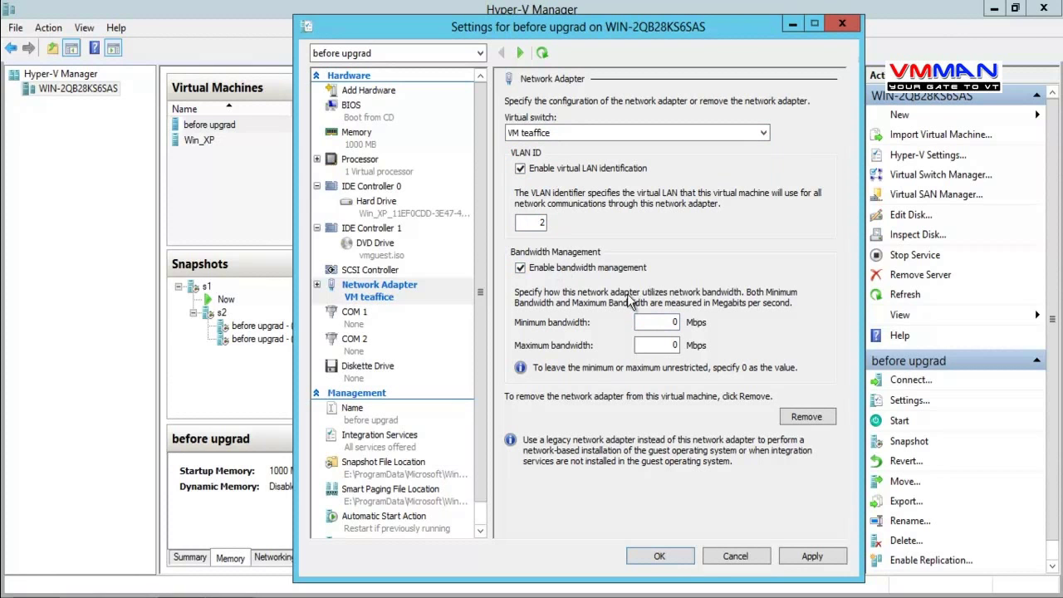
left_click(587, 269)
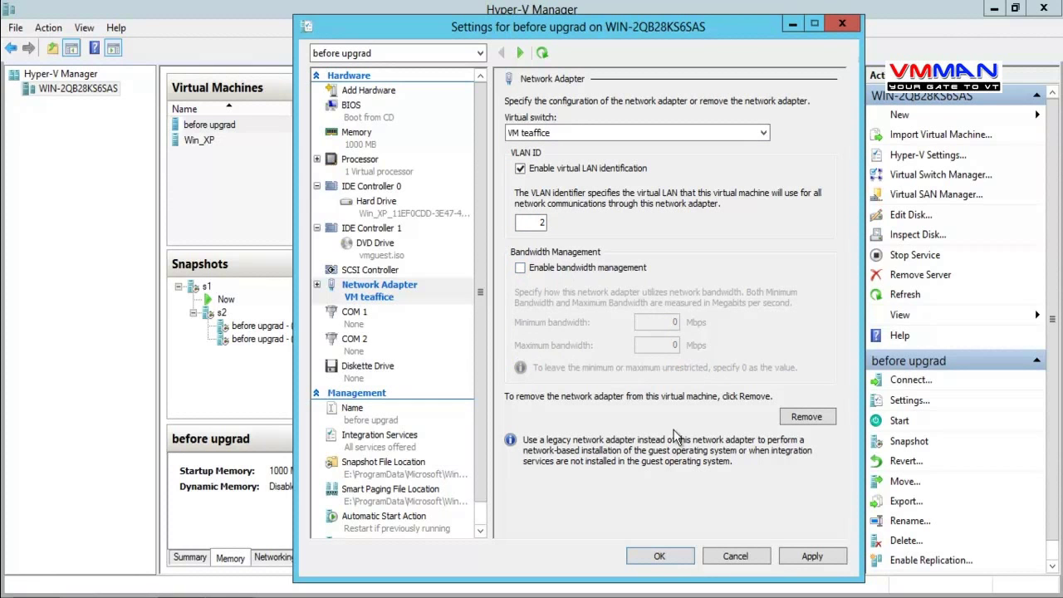
left_click(802, 558)
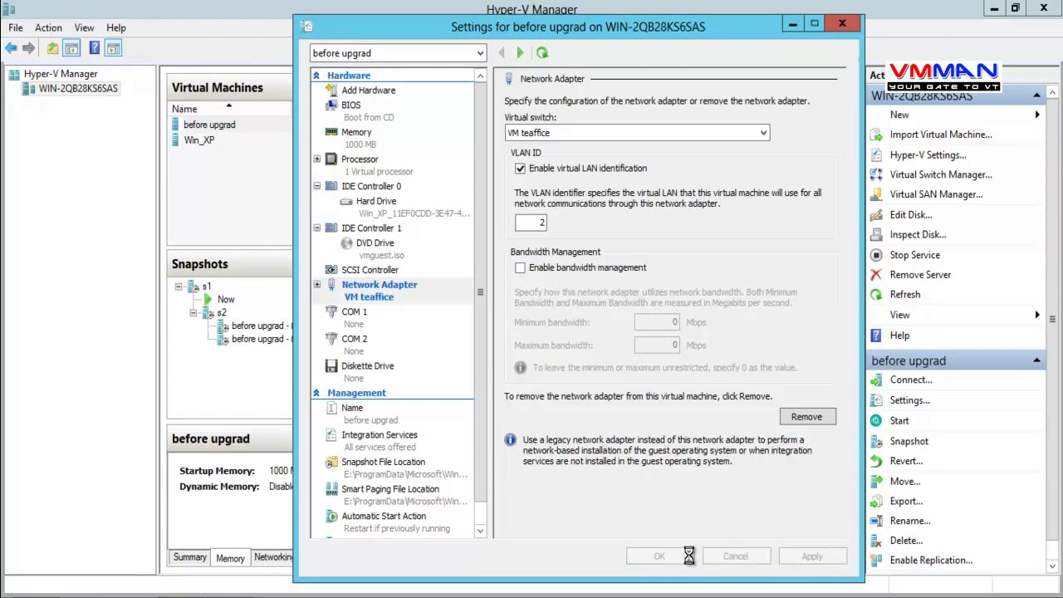
left_click(647, 555)
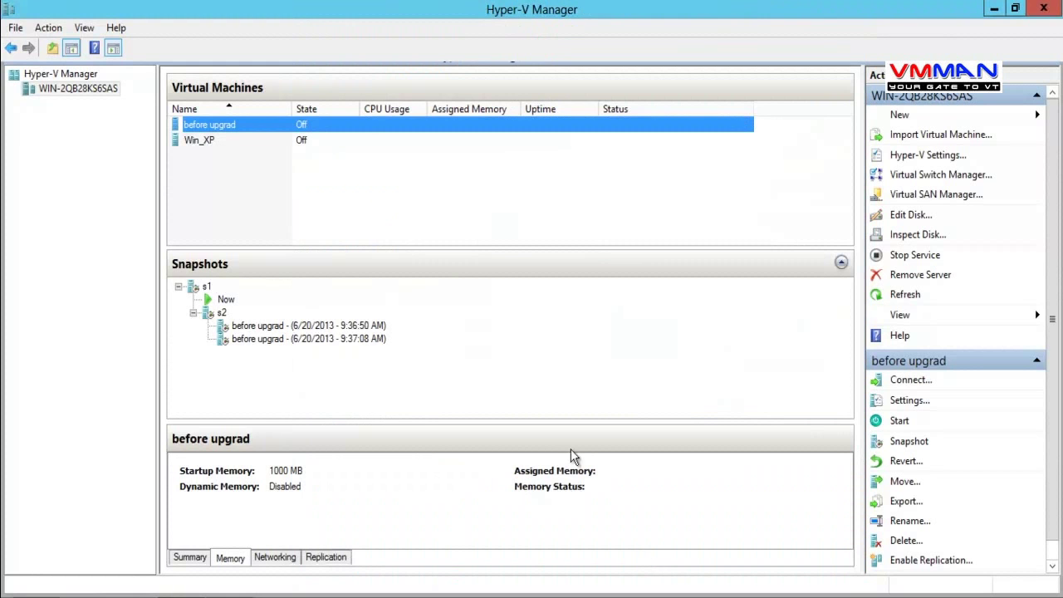
Connect the Win_XP virtual machine's network adapter to the VM teaffice switch and save its settings.
left_click(212, 142)
right_click(212, 143)
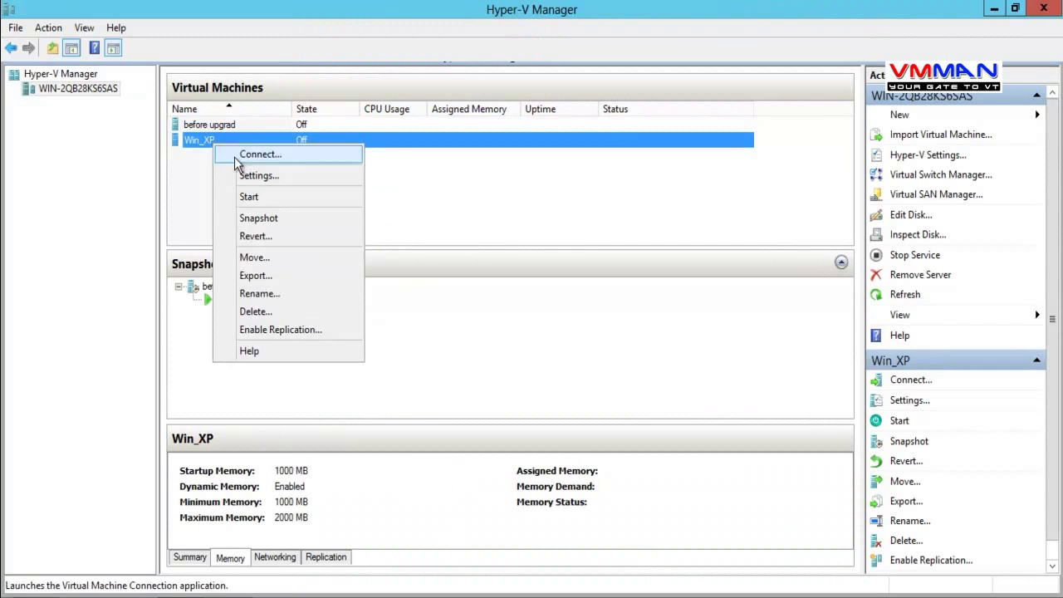
left_click(249, 175)
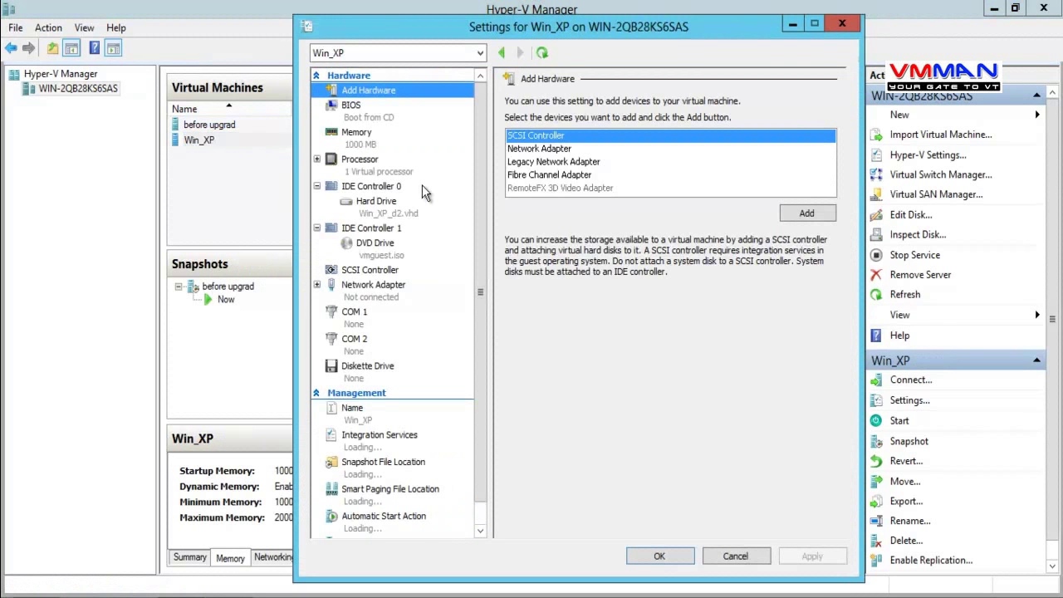
left_click(396, 288)
left_click(567, 132)
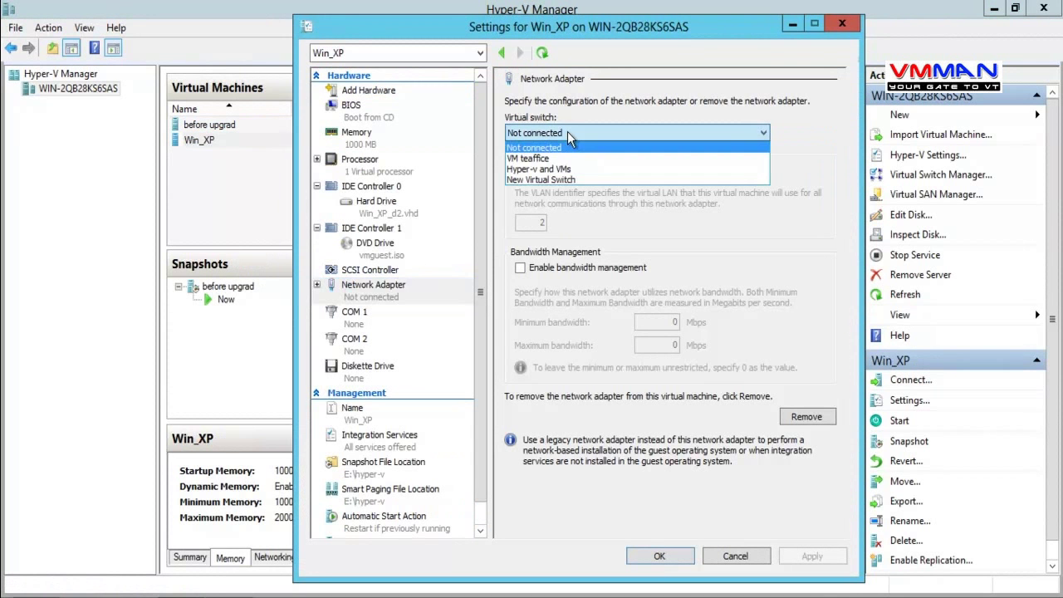
left_click(570, 157)
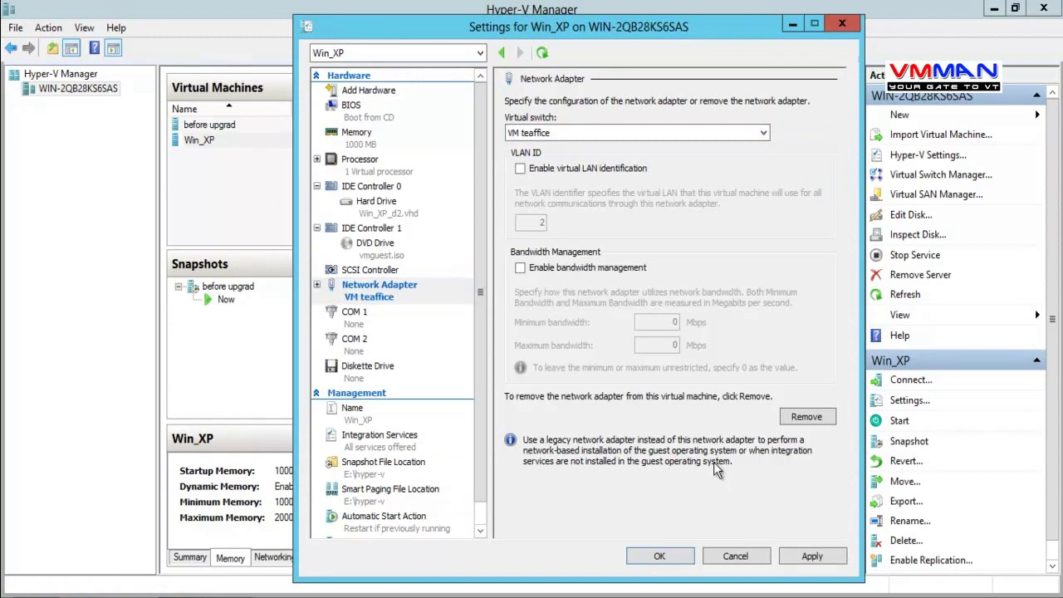
left_click(807, 556)
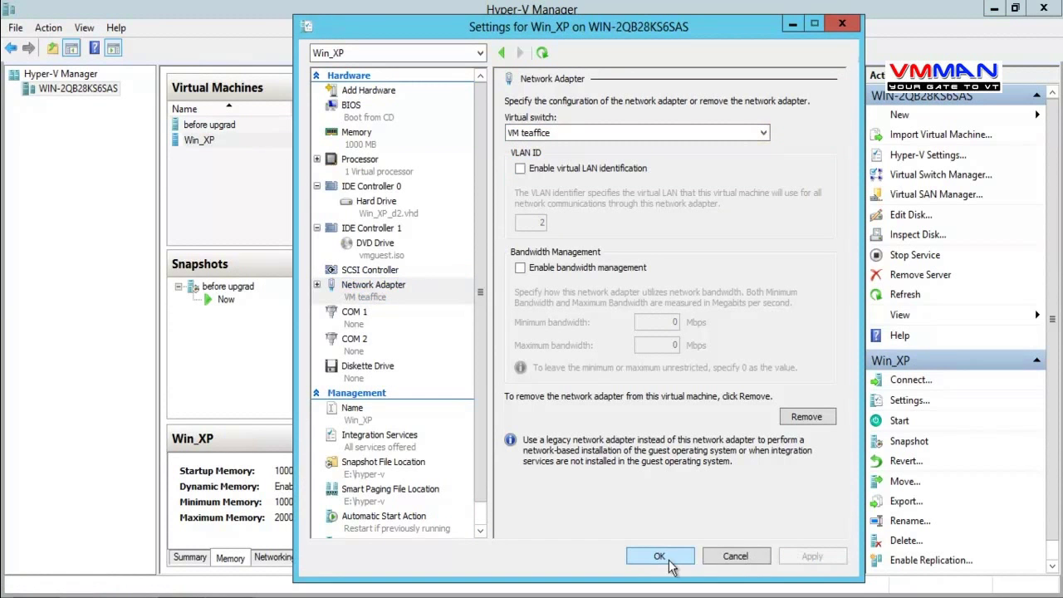
left_click(668, 557)
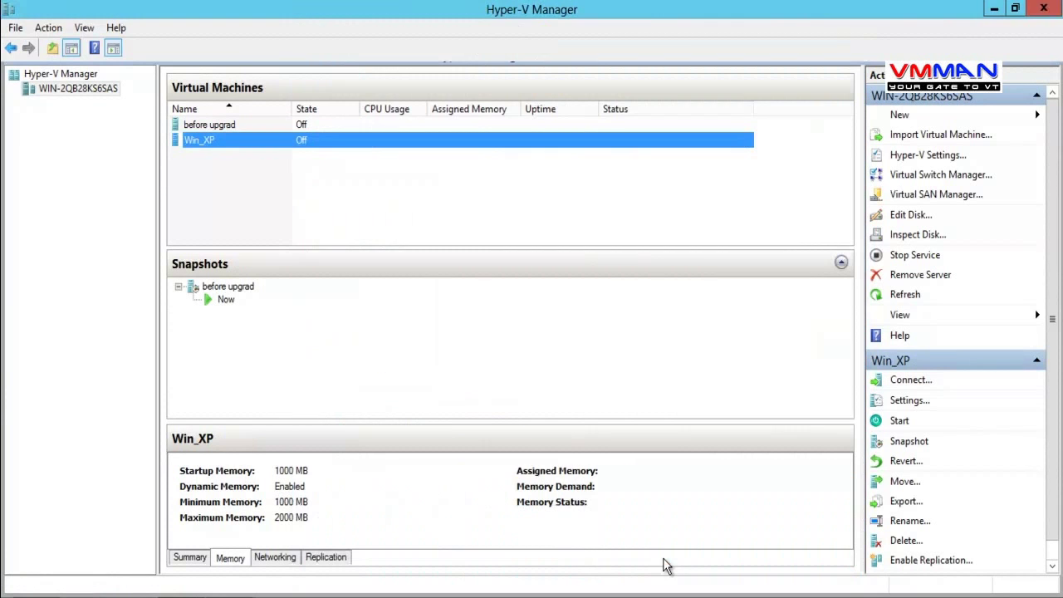
left_click(207, 126)
left_click(209, 139)
left_click(201, 125)
left_click(204, 134)
left_click(203, 126)
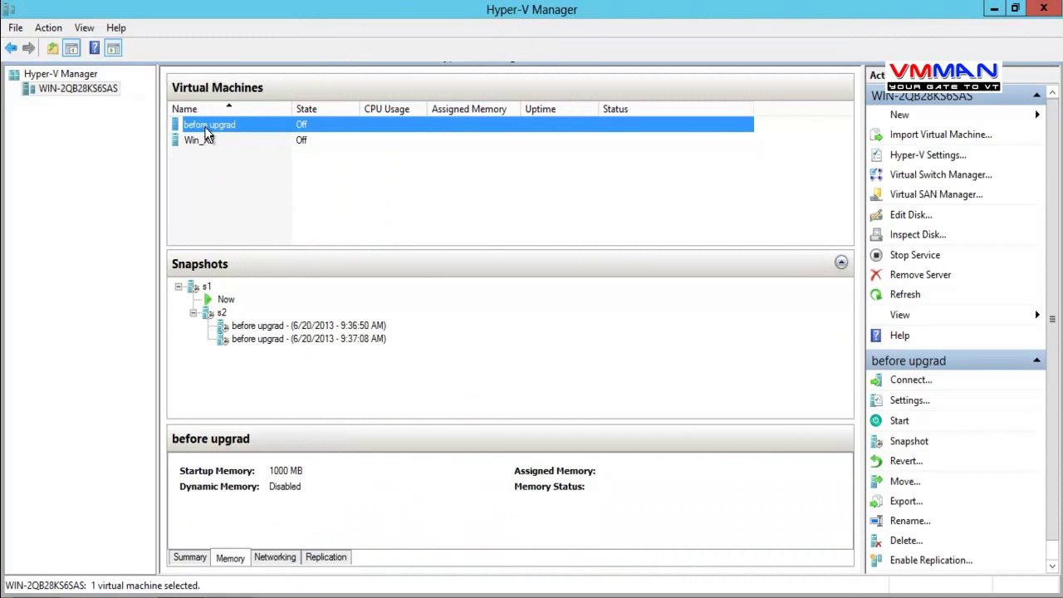
Minimize the remote desktop session to return to the 04 presentation in PowerPoint.
mouse_move(489, 7)
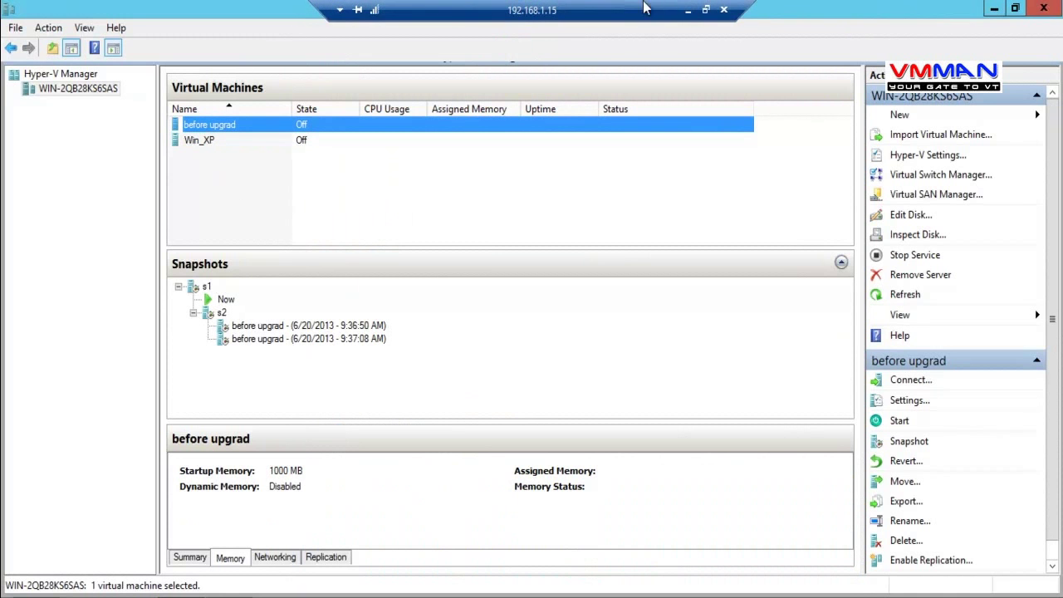
left_click(687, 12)
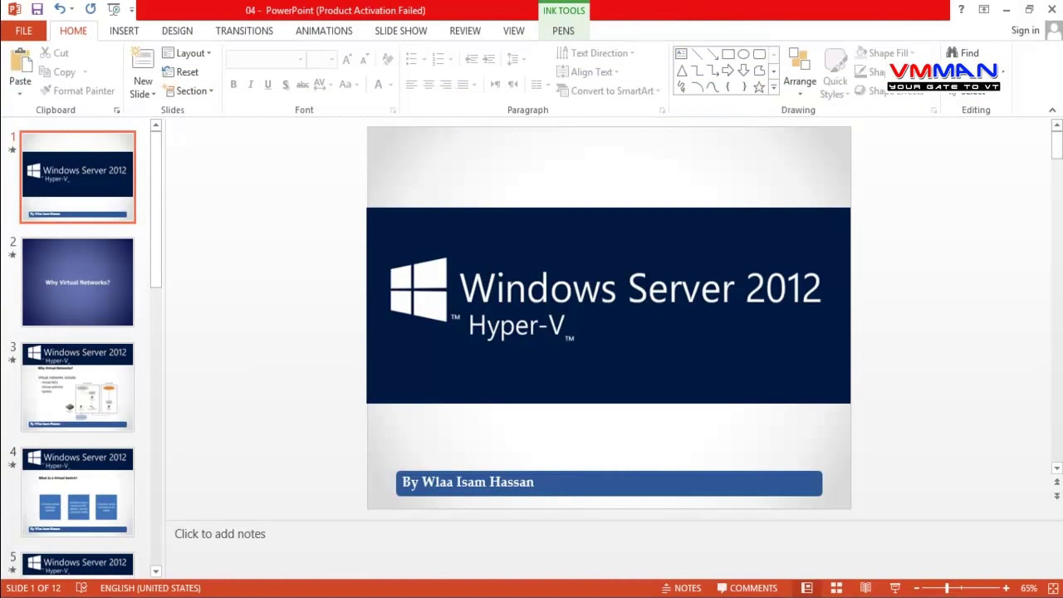